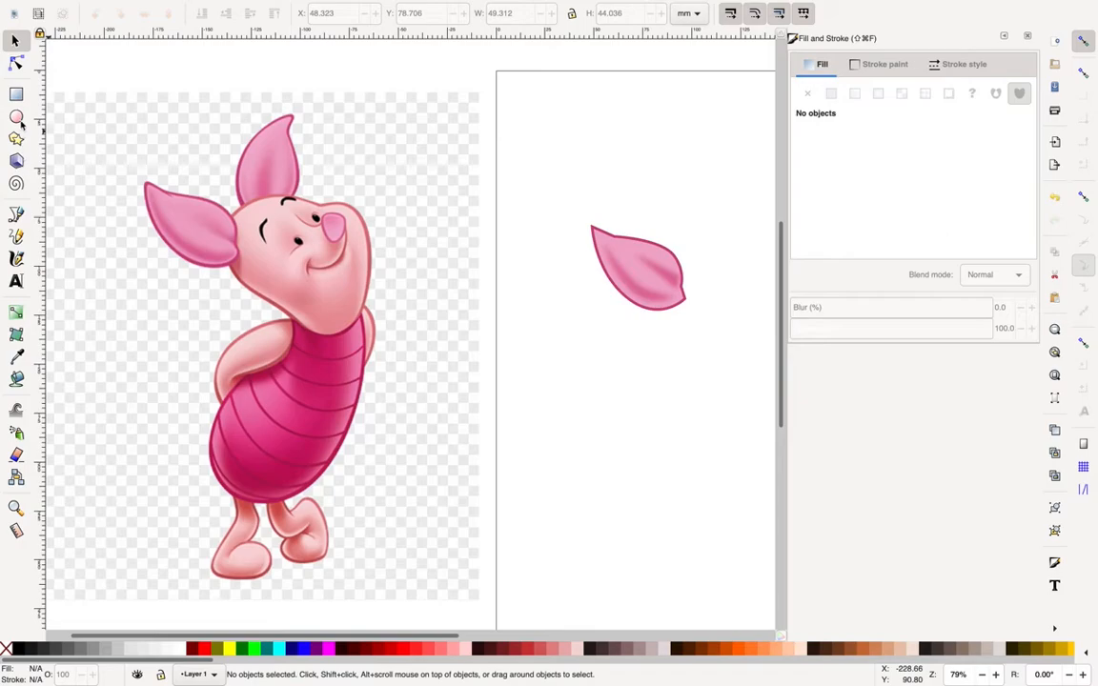
Step: Draw an ellipse about 62 by 111 mm over the character's body, then move and rotate it to follow the torso's tilt
{"action": "left_click", "coordinate": [15, 116]}
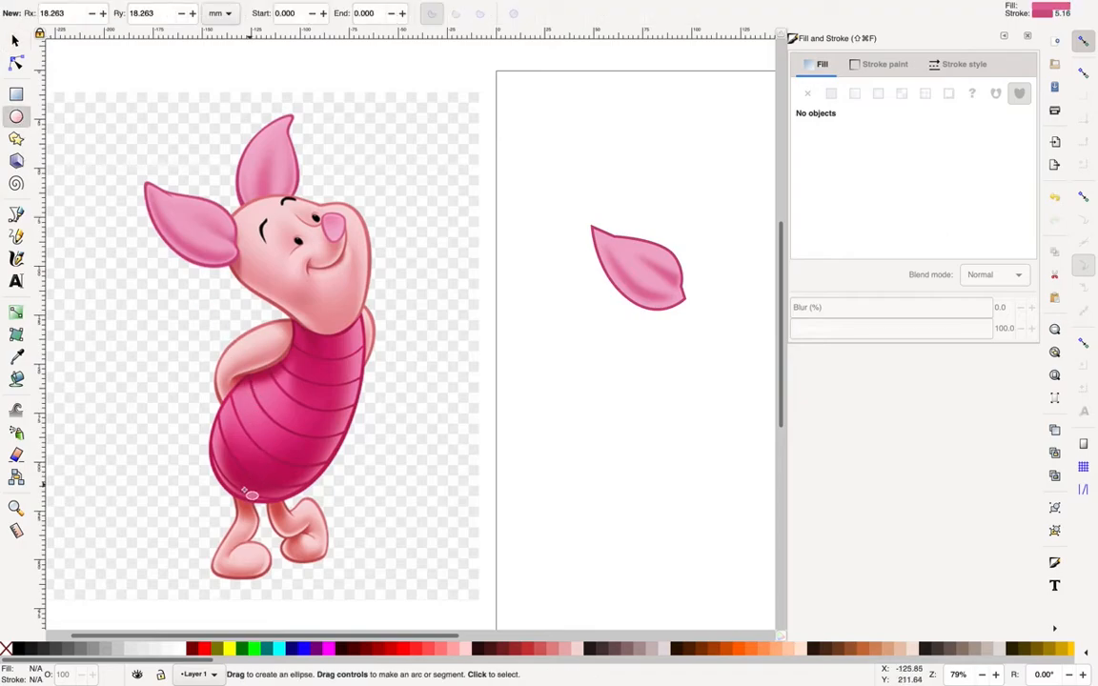
{"action": "left_click_drag", "start_coordinate": [234, 496], "coordinate": [368, 275]}
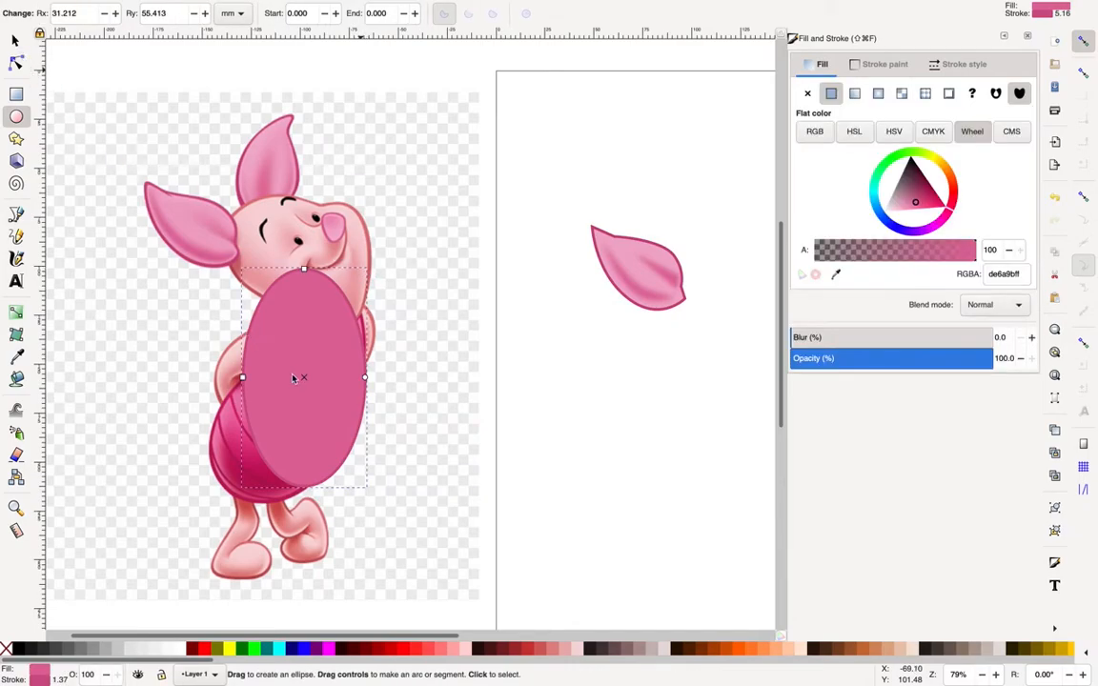
{"action": "key", "text": "s"}
{"action": "left_click_drag", "start_coordinate": [321, 379], "coordinate": [286, 401]}
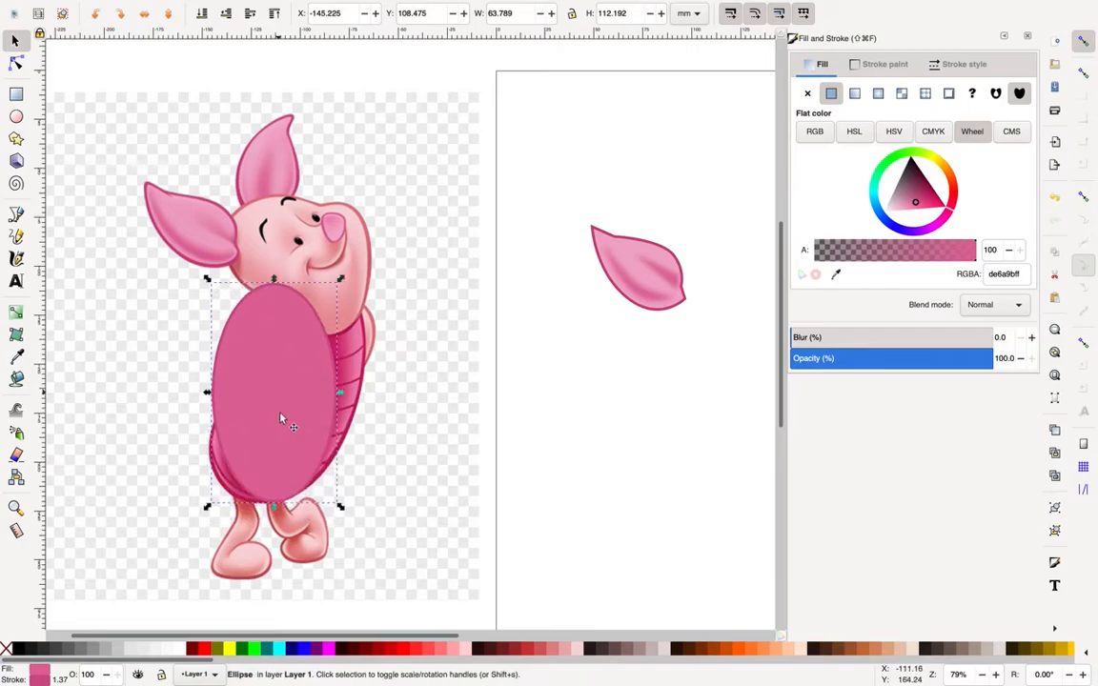
{"action": "left_click_drag", "start_coordinate": [283, 412], "coordinate": [285, 437]}
{"action": "left_click_drag", "start_coordinate": [342, 281], "coordinate": [384, 326]}
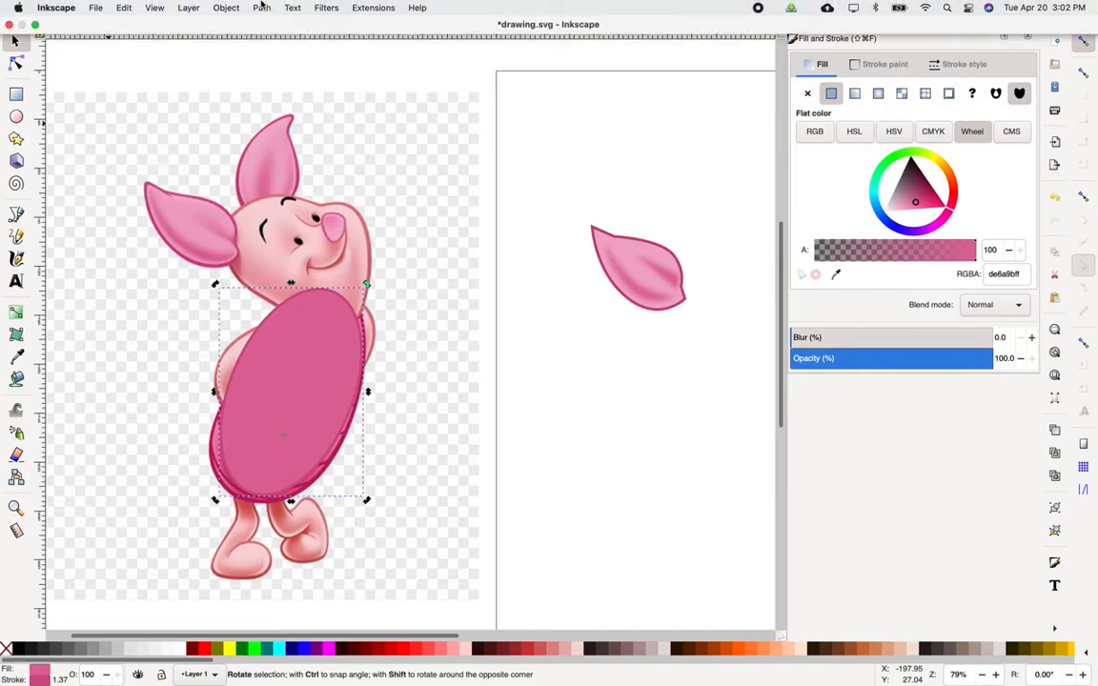
Step: Convert the ellipse to a path and reshape its left side and lower end to follow the body's back and belly outline
{"action": "left_click", "coordinate": [259, 9]}
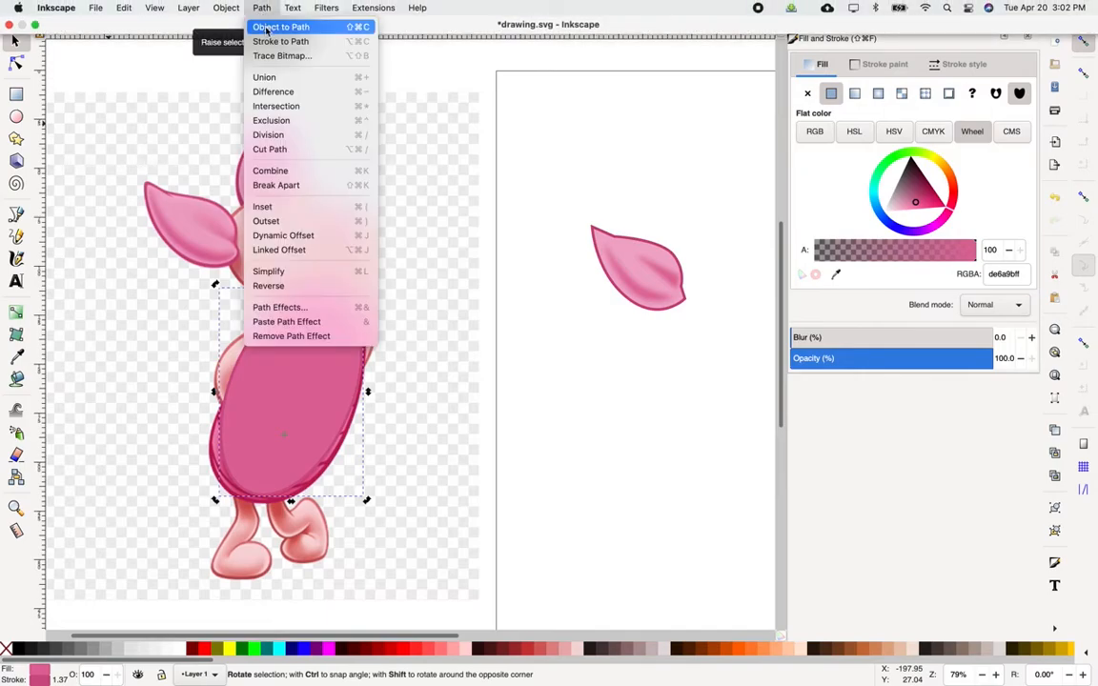
{"action": "left_click", "coordinate": [266, 28]}
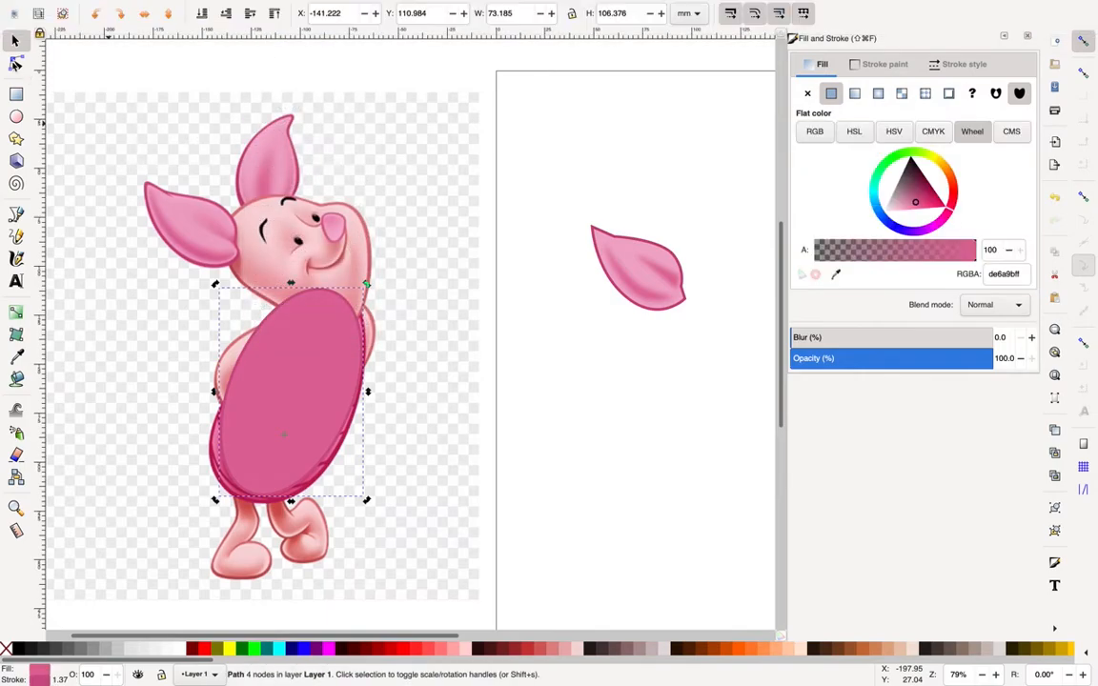
{"action": "left_click", "coordinate": [15, 63]}
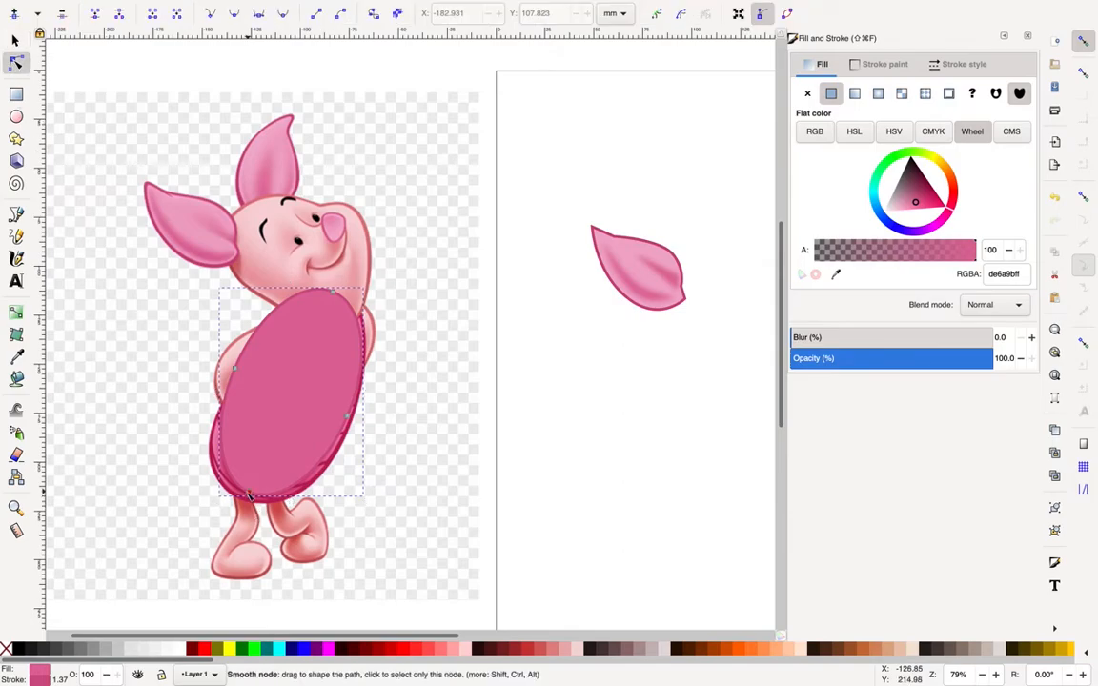
{"action": "left_click_drag", "start_coordinate": [244, 495], "coordinate": [238, 499]}
{"action": "mouse_move", "coordinate": [235, 369]}
{"action": "left_mouse_down"}
{"action": "mouse_move", "coordinate": [271, 383]}
{"action": "mouse_move", "coordinate": [249, 377]}
{"action": "left_mouse_up"}
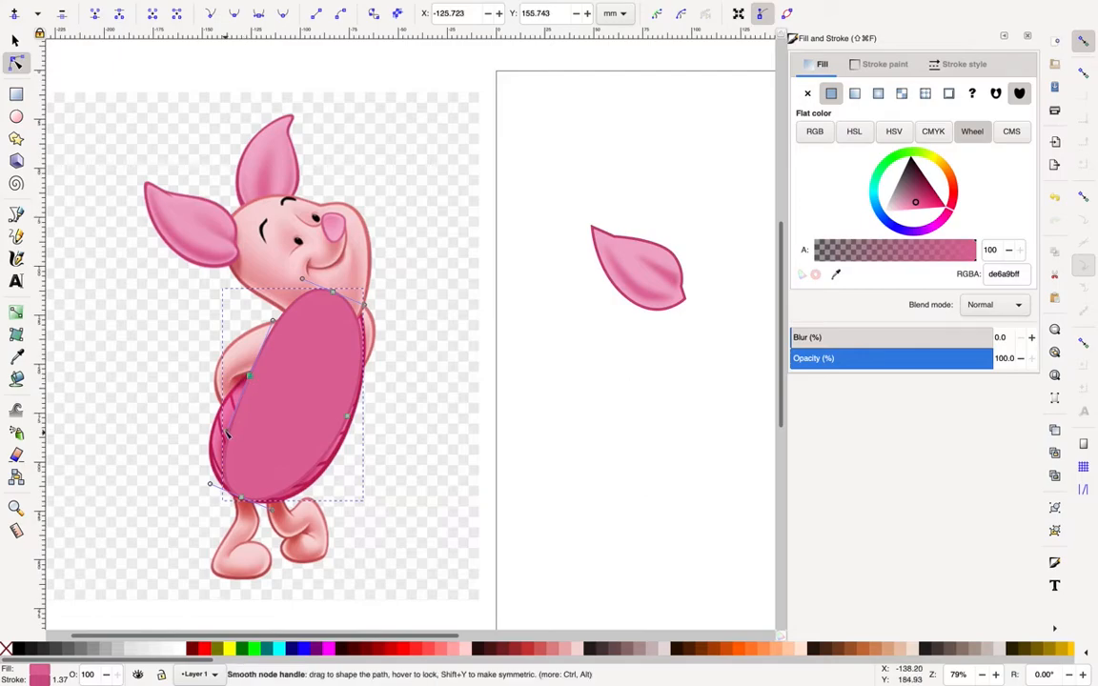
{"action": "left_click_drag", "start_coordinate": [210, 428], "coordinate": [195, 425]}
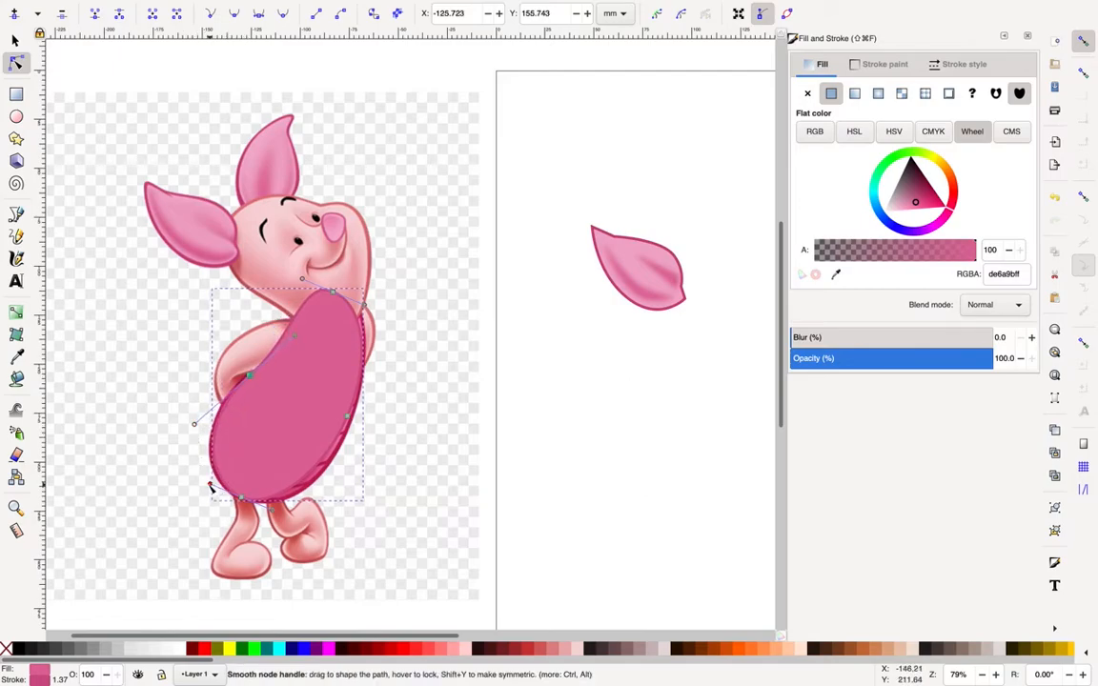
{"action": "left_click_drag", "start_coordinate": [208, 485], "coordinate": [204, 483]}
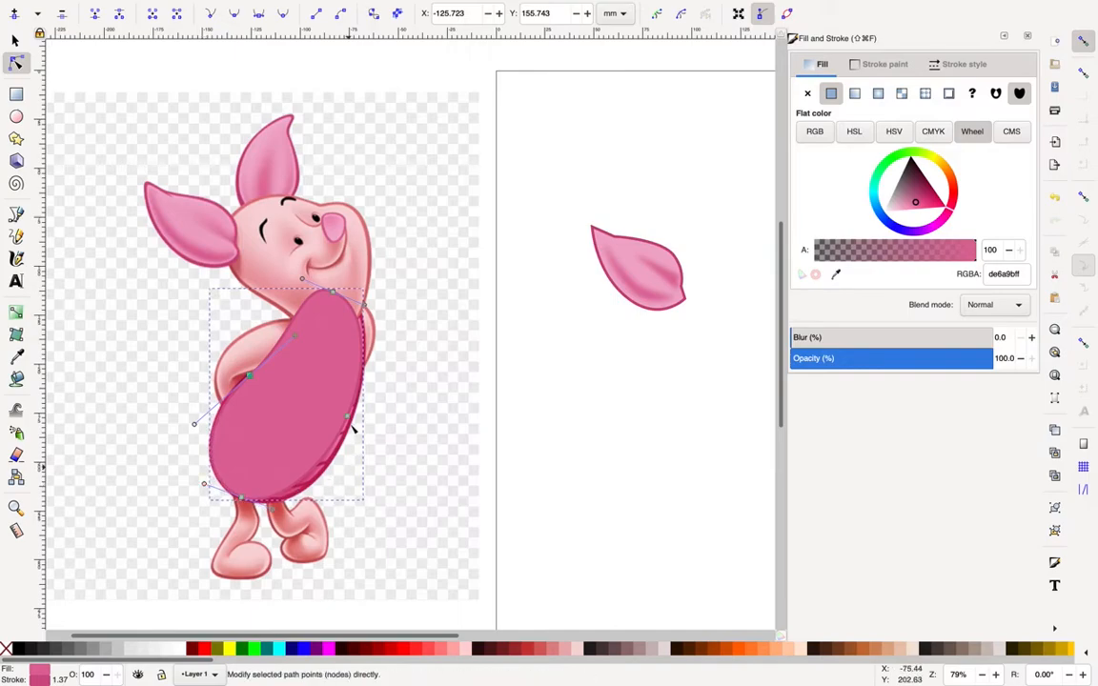
Step: Adjust the path's right and top nodes and handles to match the body's right edge and extend under the chin
{"action": "left_click_drag", "start_coordinate": [349, 418], "coordinate": [347, 431]}
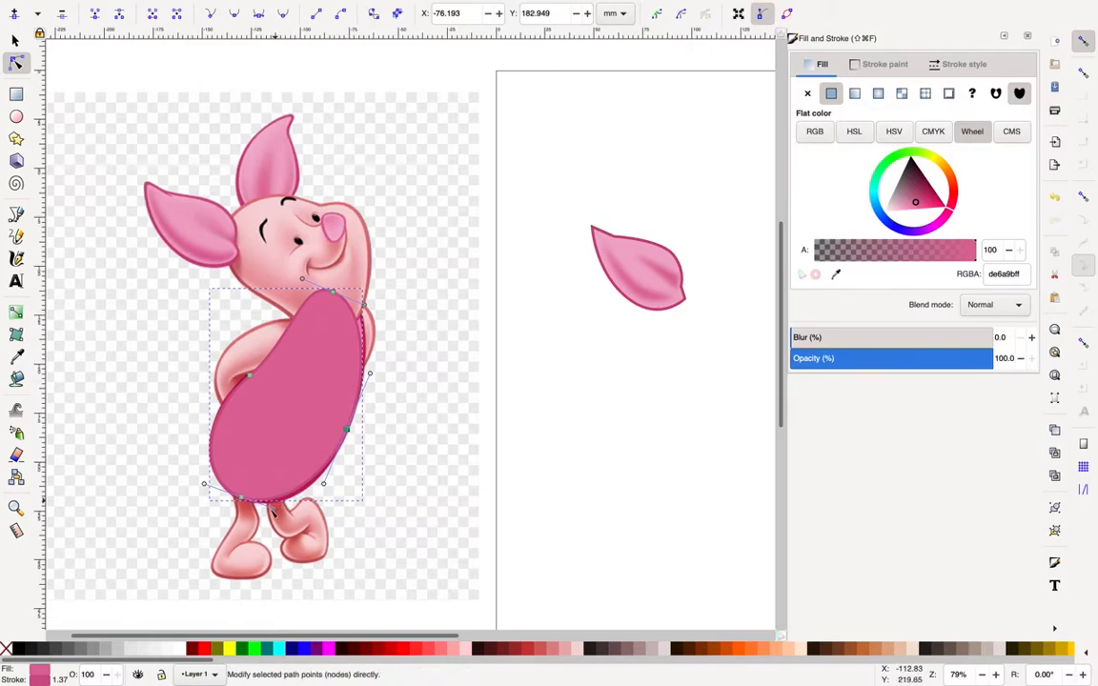
{"action": "left_click_drag", "start_coordinate": [272, 509], "coordinate": [321, 490]}
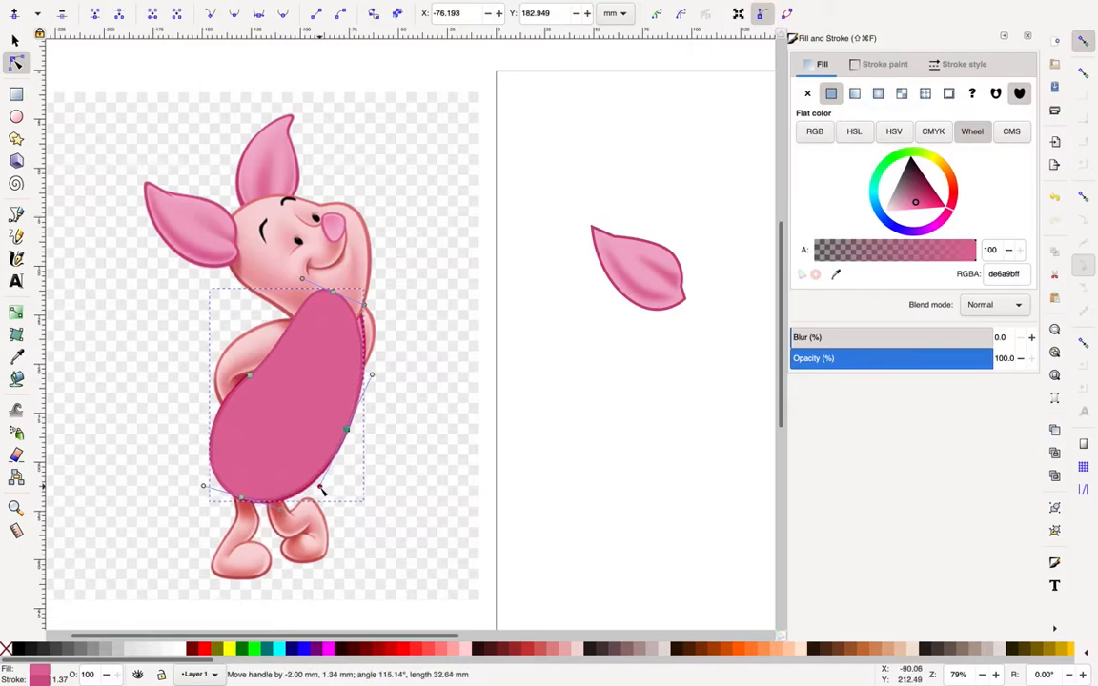
{"action": "left_click_drag", "start_coordinate": [375, 369], "coordinate": [375, 362]}
{"action": "scroll", "coordinate": [383, 334], "scroll_direction": "down", "scroll_amount": 1}
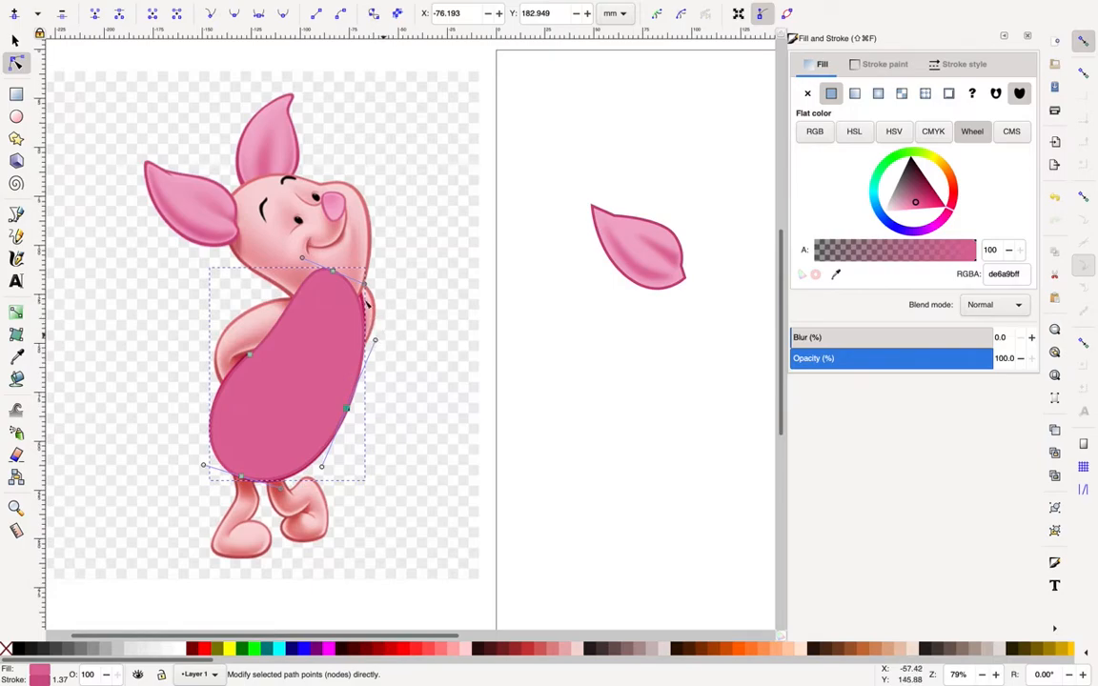
{"action": "left_click_drag", "start_coordinate": [334, 271], "coordinate": [336, 266]}
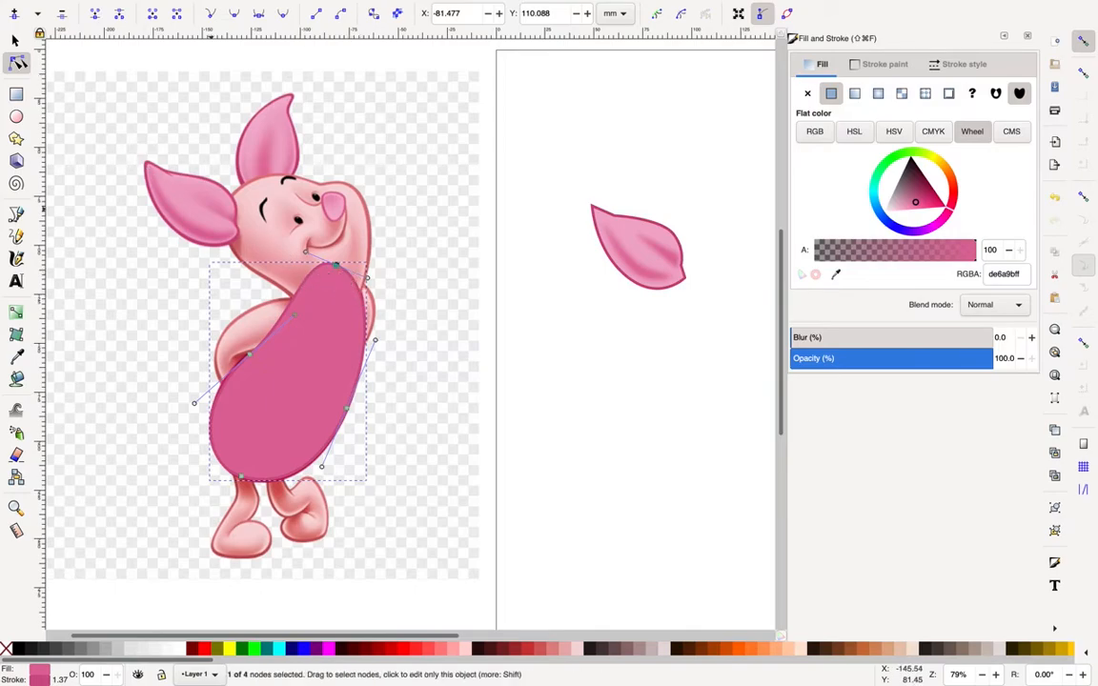
Step: Move the body shape onto the page below the ear and fill it with the light pink eb76aa sampled from the reference body
{"action": "left_click", "coordinate": [15, 41]}
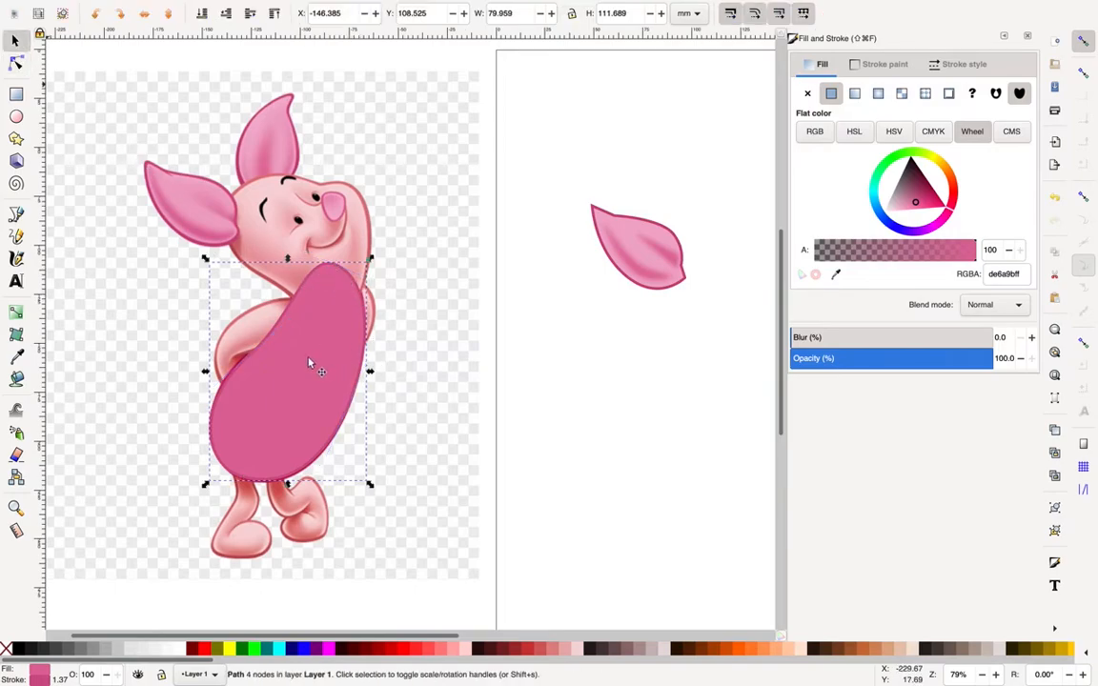
{"action": "left_click_drag", "start_coordinate": [326, 341], "coordinate": [683, 398]}
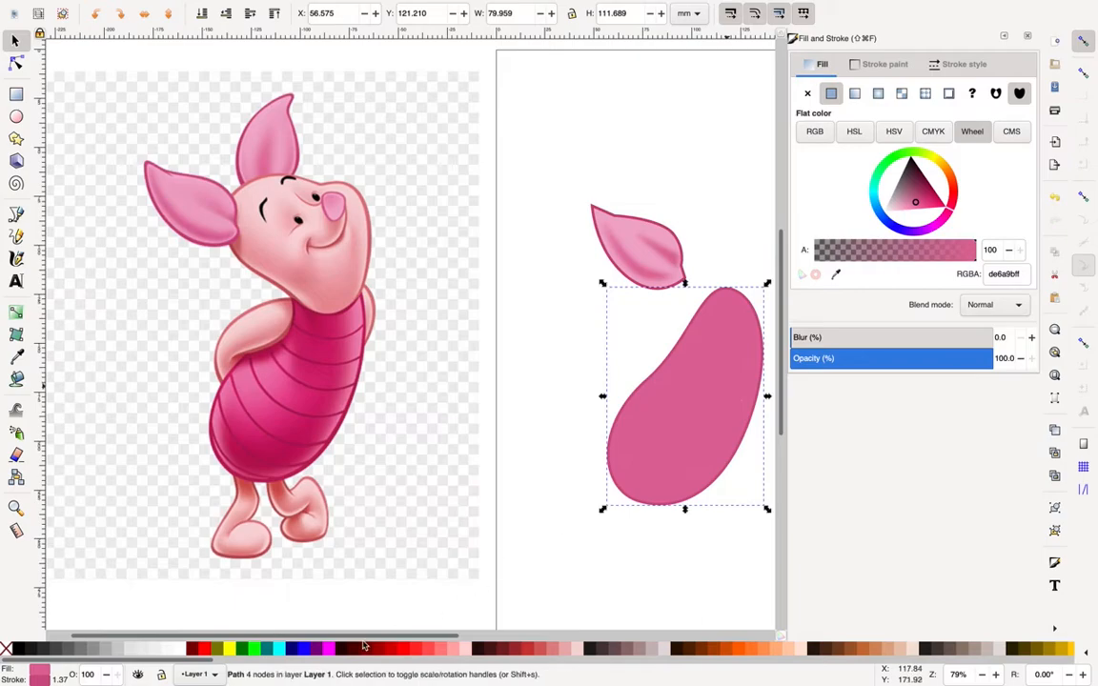
{"action": "scroll", "coordinate": [367, 641], "scroll_direction": "right", "scroll_amount": 5}
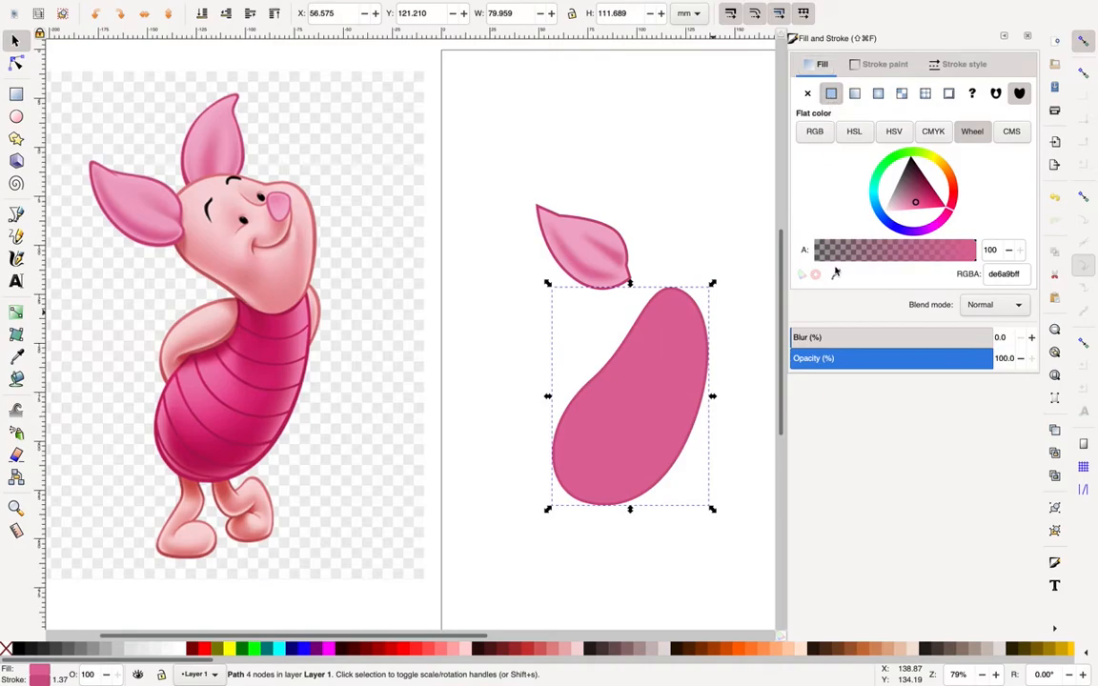
{"action": "key", "text": "d"}
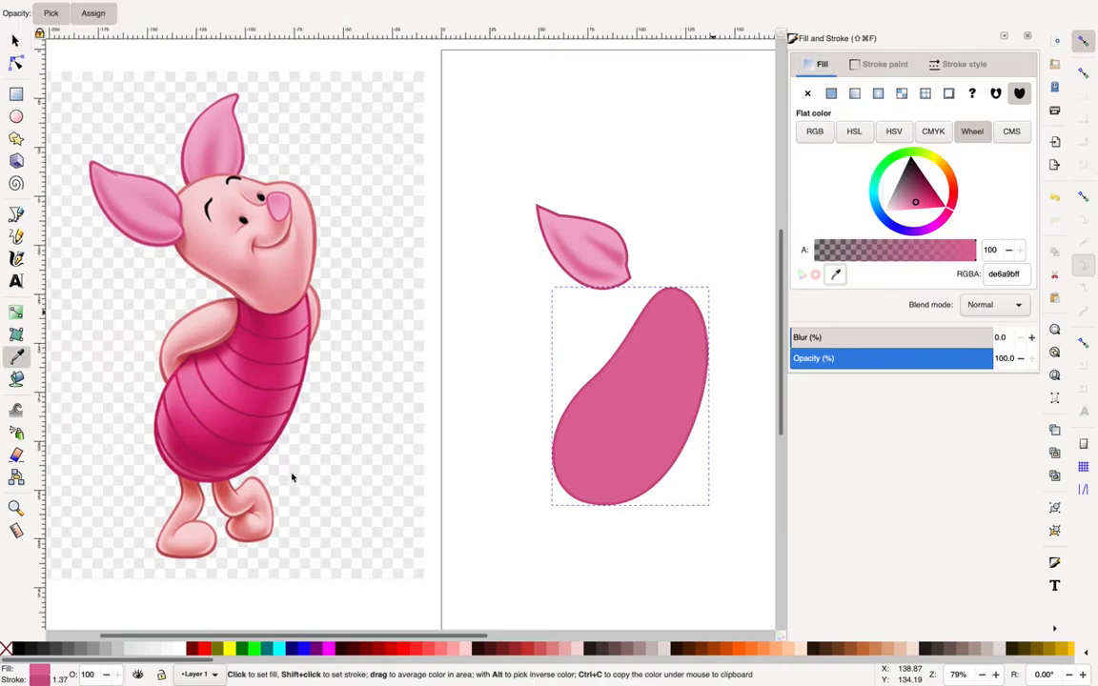
{"action": "left_click", "coordinate": [211, 379]}
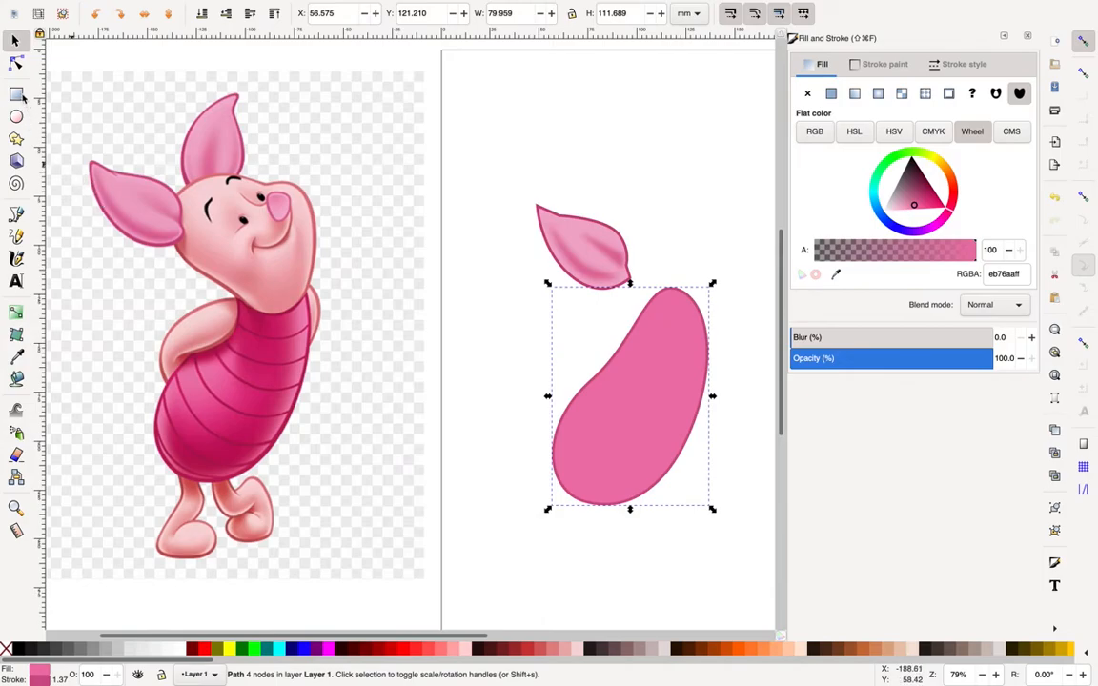
Step: Draw a closed straight-sided shading shape over the reference body, running from the neck down to the belly's lower edge
{"action": "key", "text": "b"}
{"action": "left_click", "coordinate": [174, 410]}
{"action": "left_click", "coordinate": [216, 430]}
{"action": "left_click", "coordinate": [243, 308]}
{"action": "left_click", "coordinate": [279, 290]}
{"action": "left_click", "coordinate": [298, 309]}
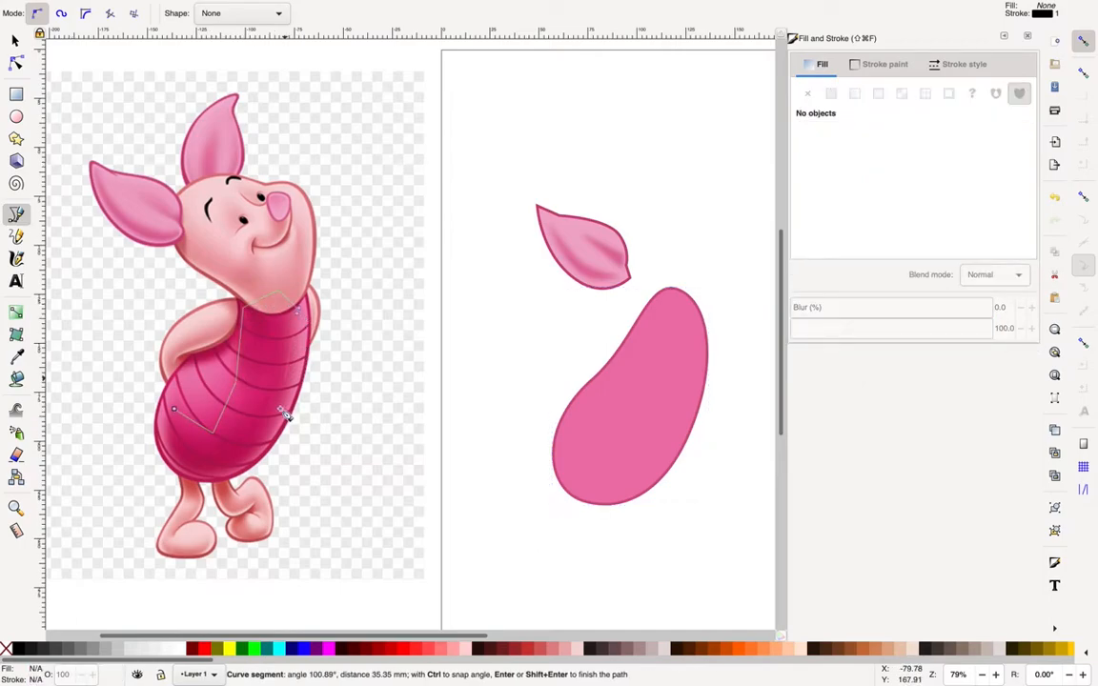
{"action": "left_click", "coordinate": [265, 464]}
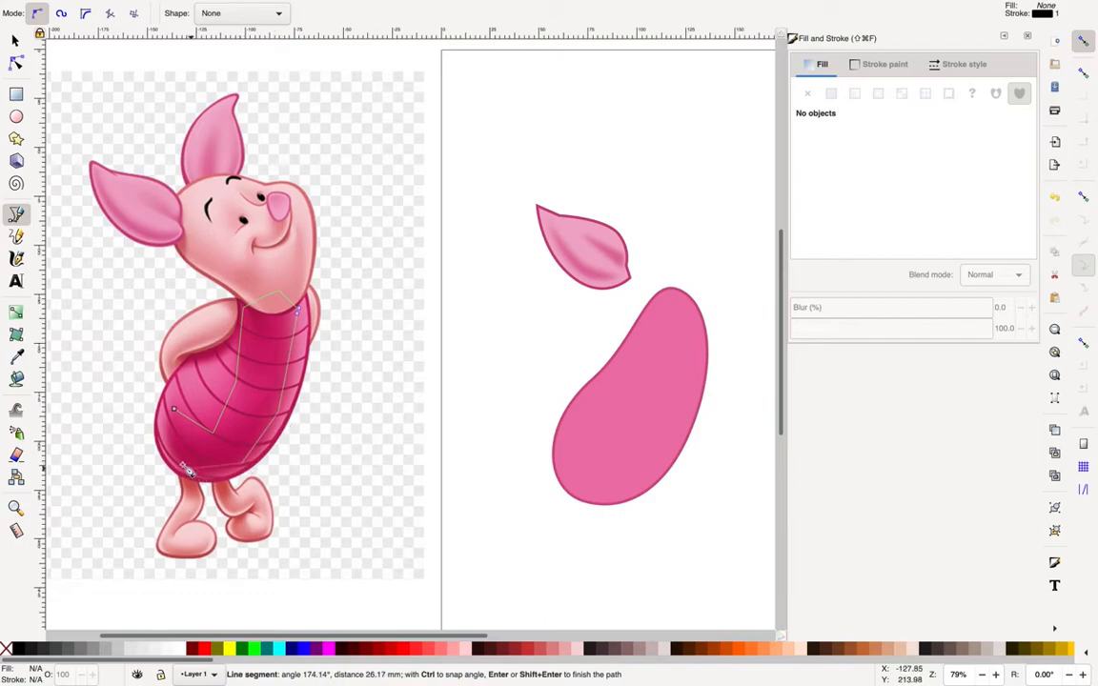
{"action": "left_click", "coordinate": [175, 411]}
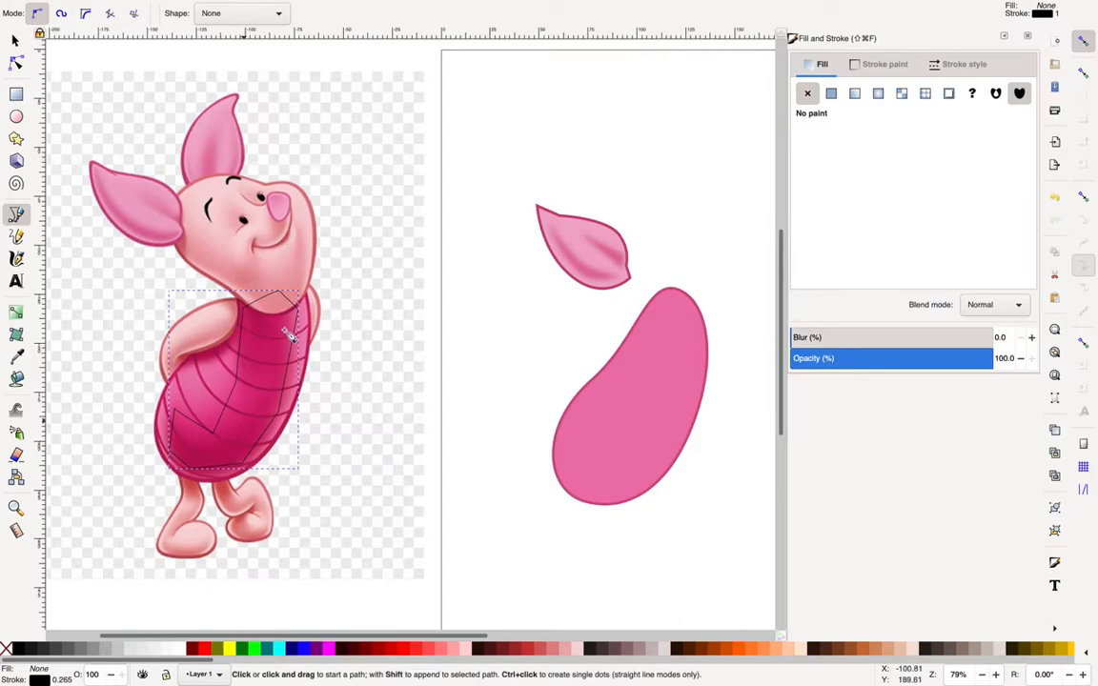
Step: Fill the shading shape with the dark pink c1215e sampled from the reference body's lower edge and remove its stroke
{"action": "left_click", "coordinate": [15, 40]}
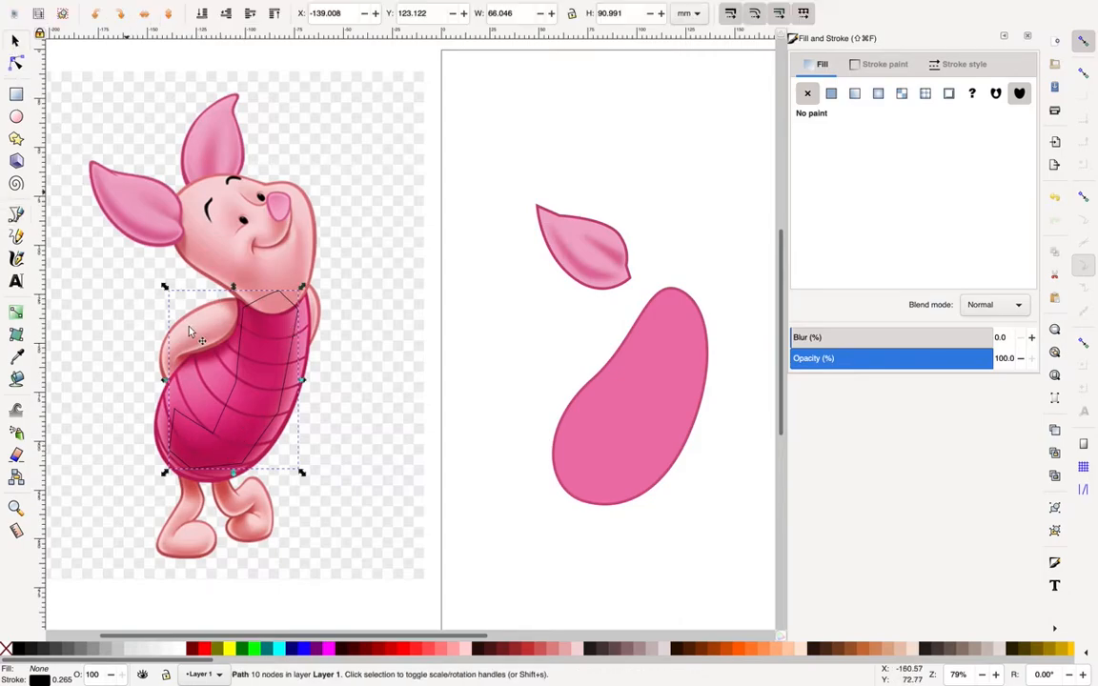
{"action": "scroll", "coordinate": [241, 345], "scroll_direction": "down", "scroll_amount": 2}
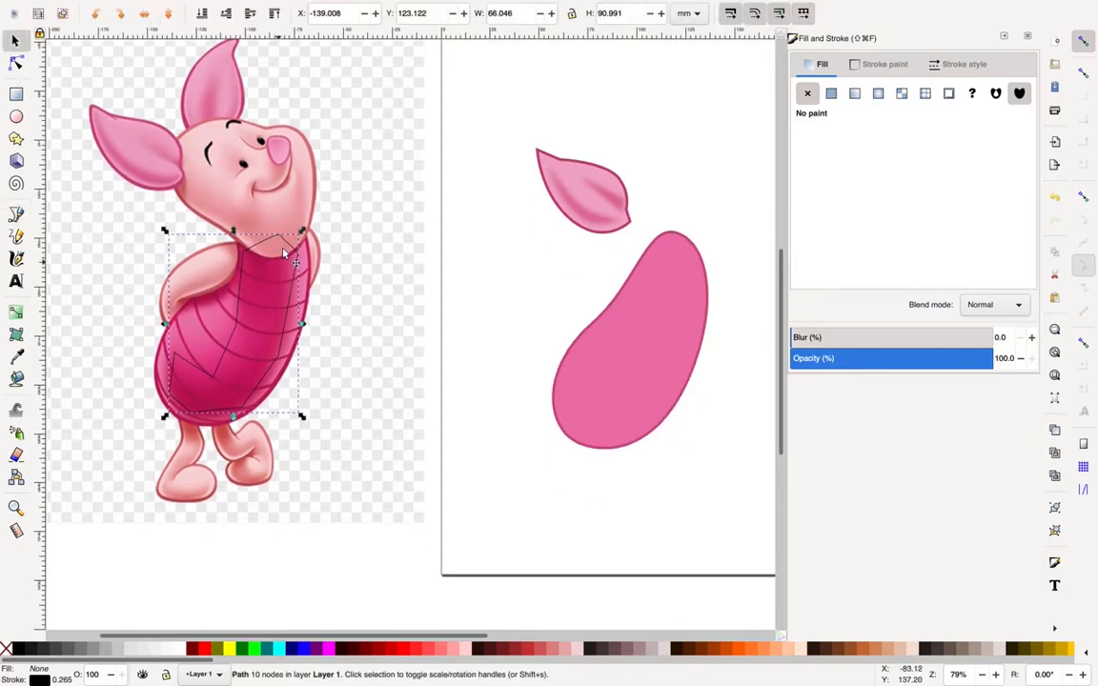
{"action": "left_click", "coordinate": [831, 94]}
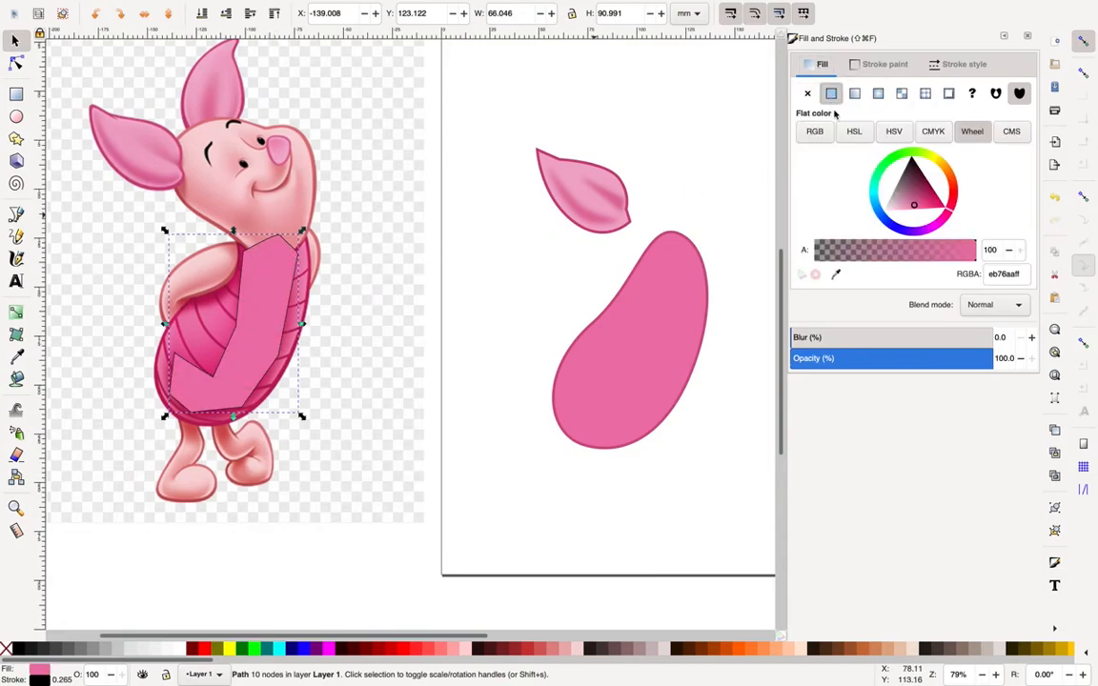
{"action": "left_click", "coordinate": [836, 274]}
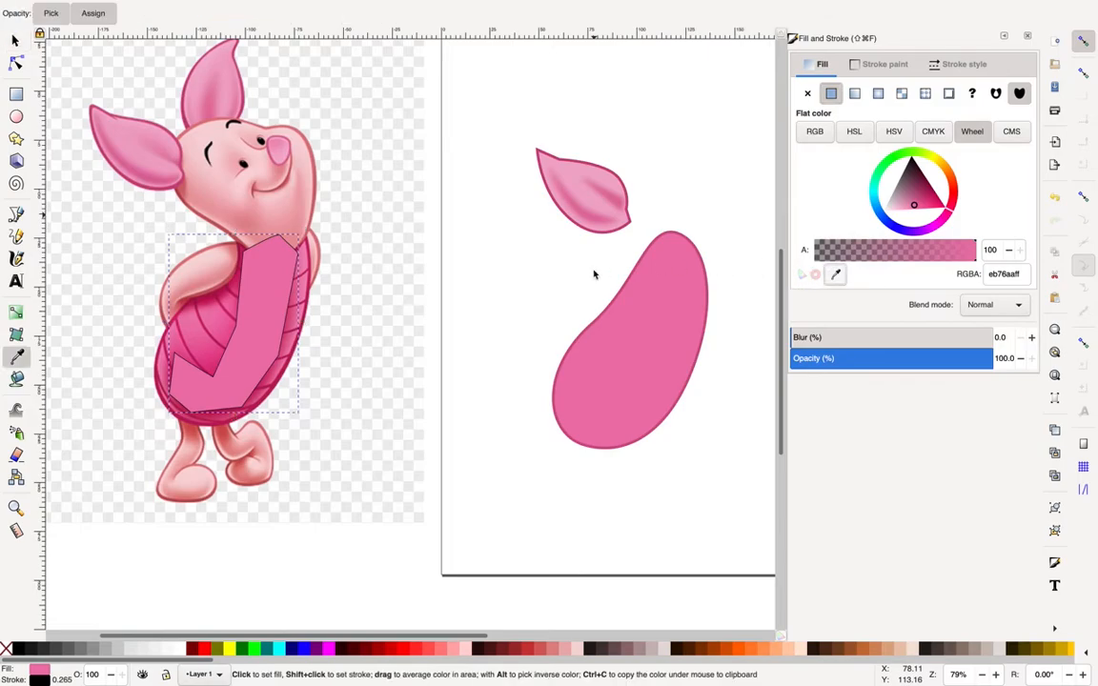
{"action": "left_click", "coordinate": [210, 416]}
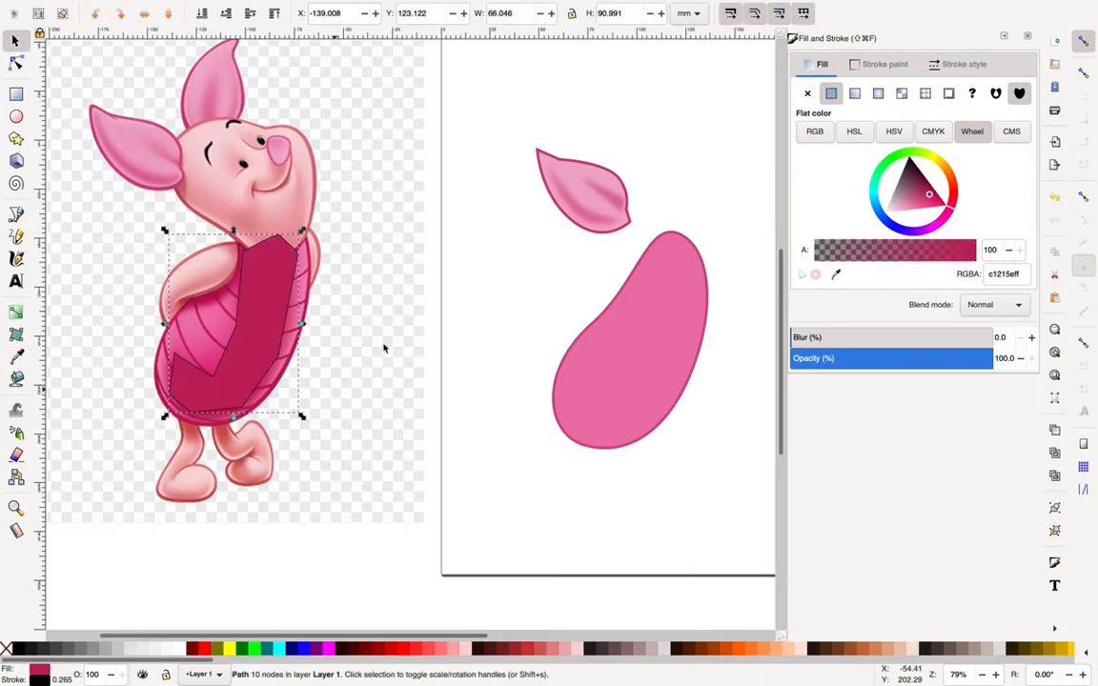
{"action": "left_click", "coordinate": [877, 64]}
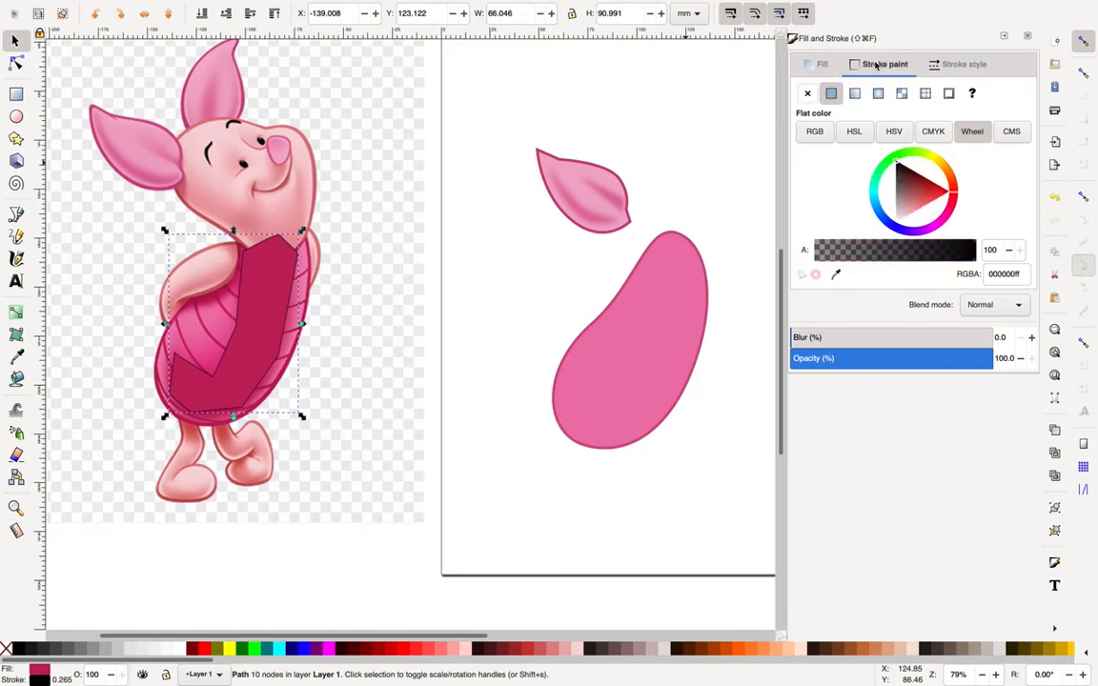
{"action": "left_click", "coordinate": [807, 93]}
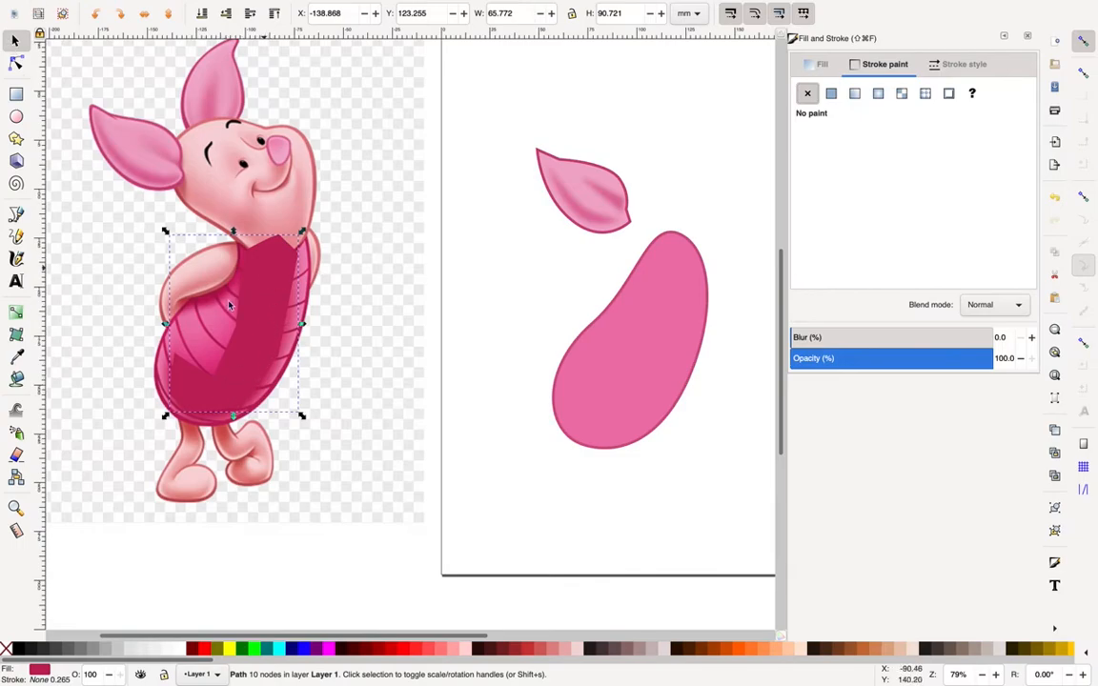
Step: Move the shading shape off to the right of the body and give it a linear gradient fading to transparent toward the upper left
{"action": "left_click_drag", "start_coordinate": [256, 352], "coordinate": [290, 374]}
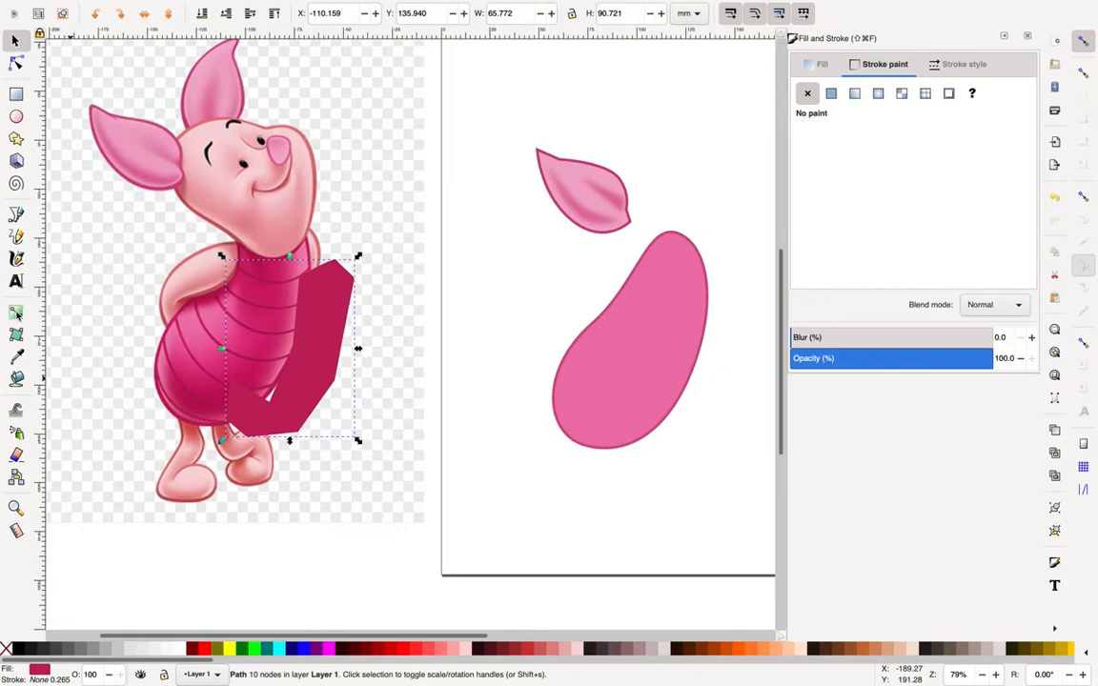
{"action": "left_click", "coordinate": [16, 313]}
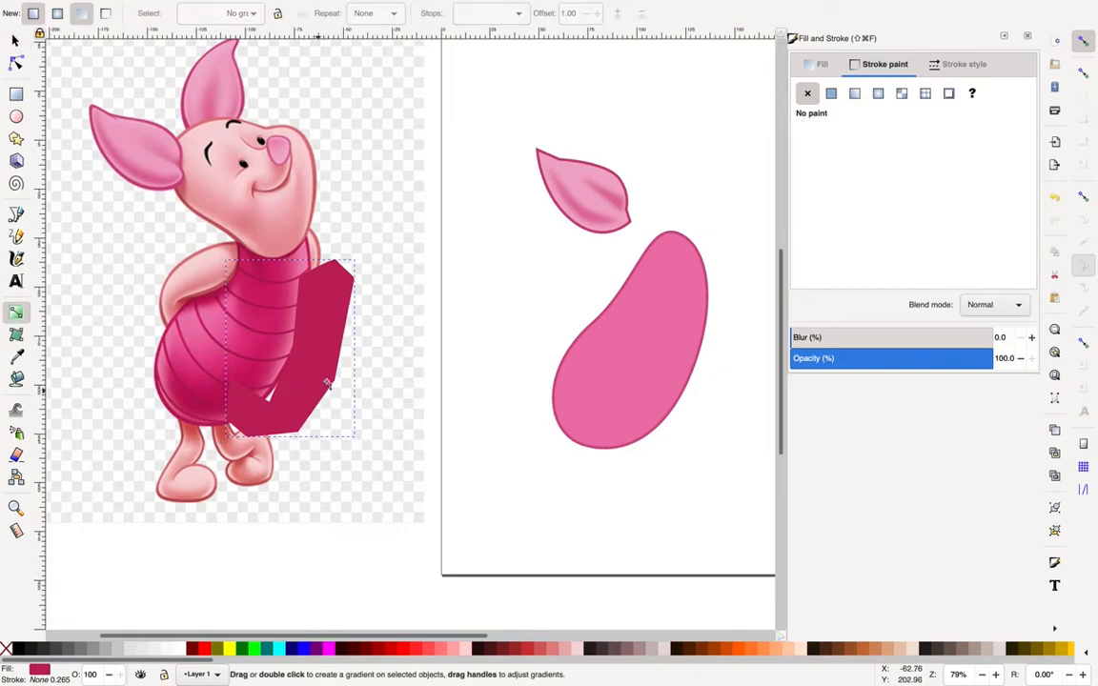
{"action": "mouse_move", "coordinate": [317, 388]}
{"action": "left_mouse_down"}
{"action": "mouse_move", "coordinate": [264, 336]}
{"action": "mouse_move", "coordinate": [227, 333]}
{"action": "left_mouse_up"}
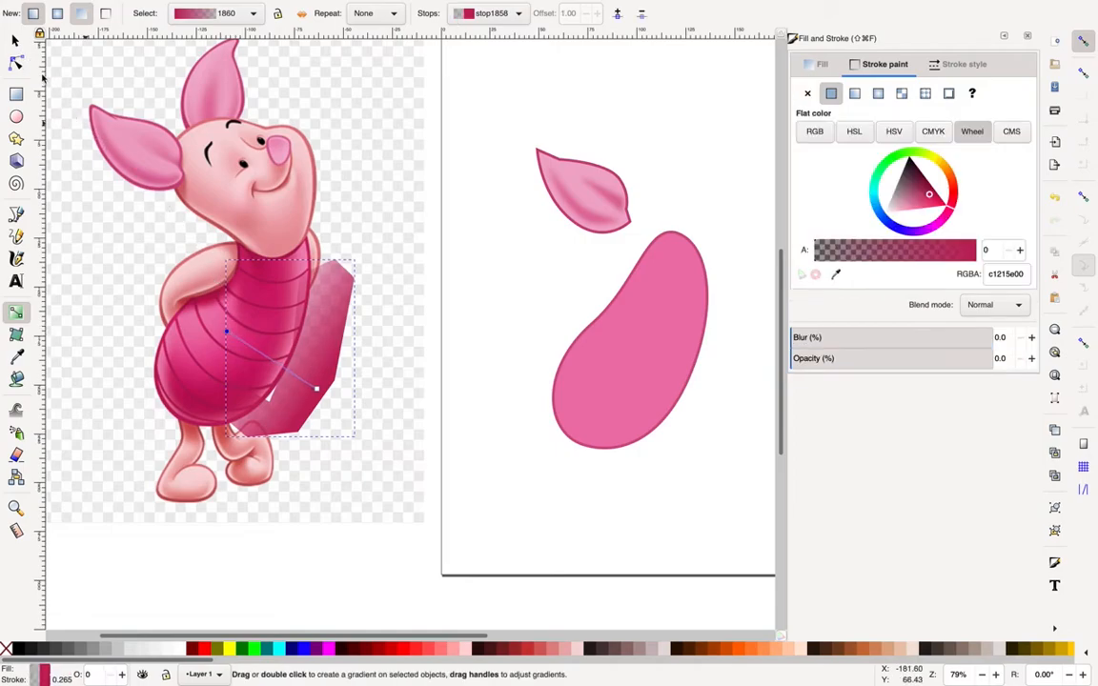
{"action": "left_click", "coordinate": [16, 41]}
{"action": "left_click_drag", "start_coordinate": [319, 403], "coordinate": [343, 427]}
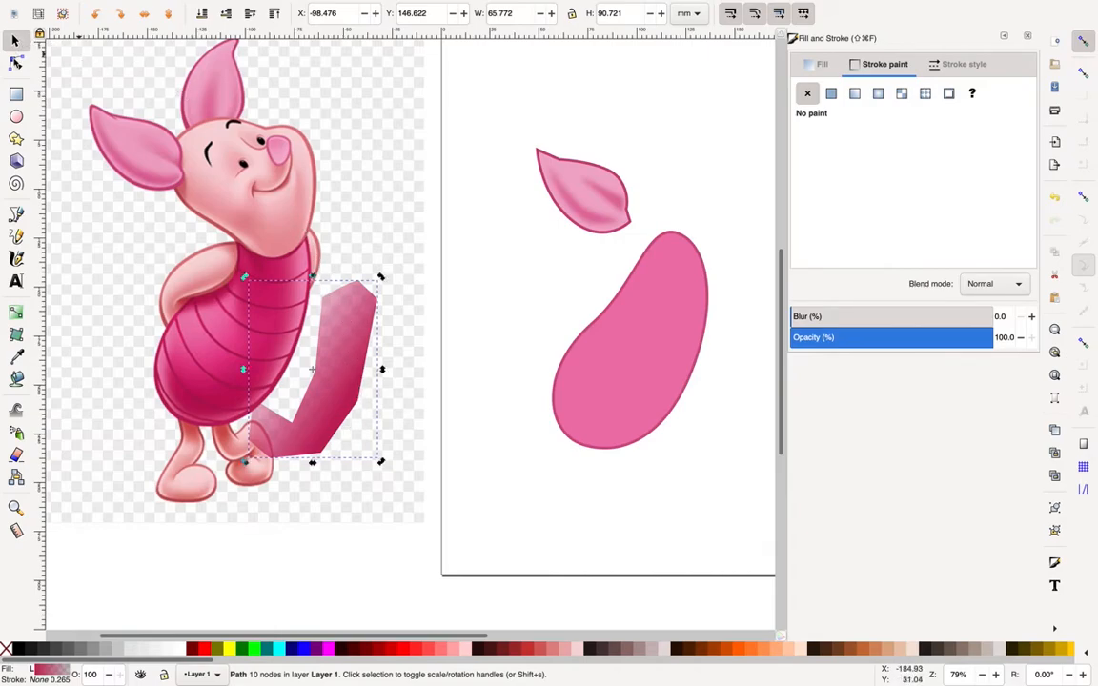
Step: Make the nodes around the shading shape's upper end smooth and adjust the curve at its upper right node
{"action": "left_click", "coordinate": [15, 61]}
{"action": "left_click", "coordinate": [358, 399]}
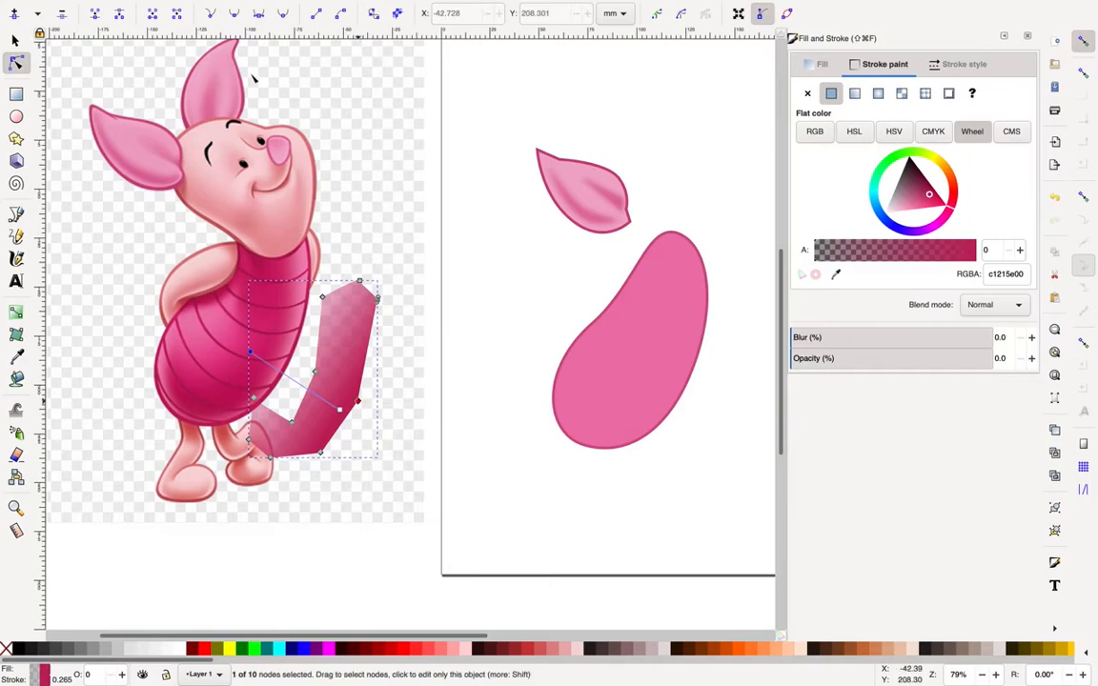
{"action": "left_click", "coordinate": [378, 302]}
{"action": "left_click", "coordinate": [323, 298]}
{"action": "left_click", "coordinate": [235, 13]}
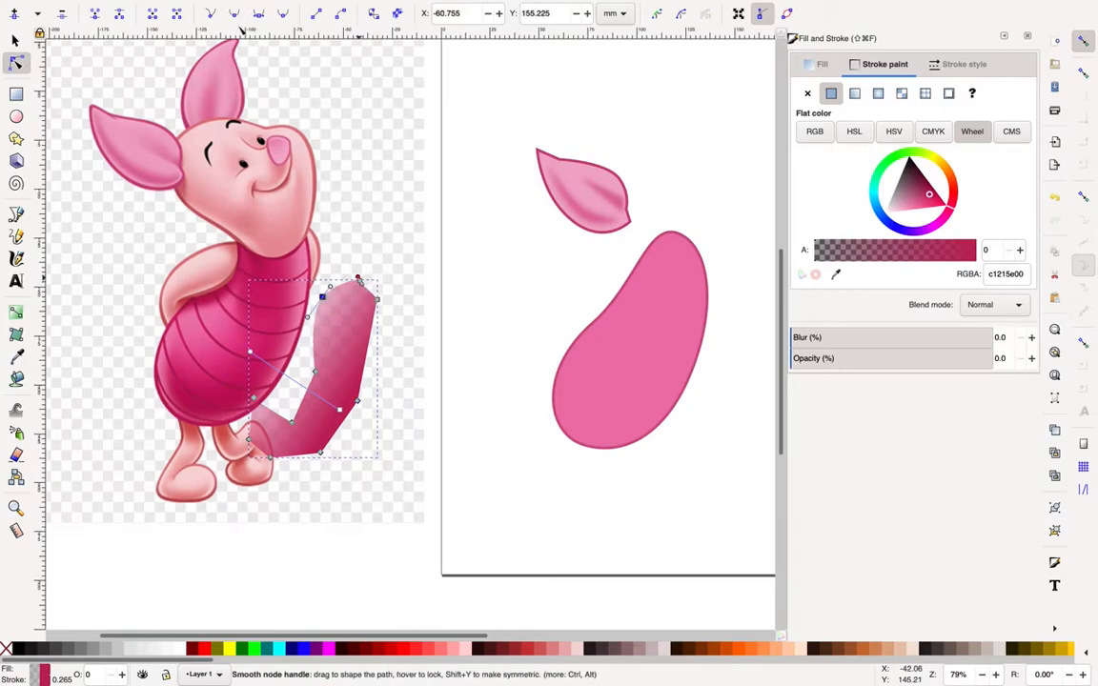
{"action": "left_click", "coordinate": [378, 300]}
{"action": "left_click", "coordinate": [234, 14]}
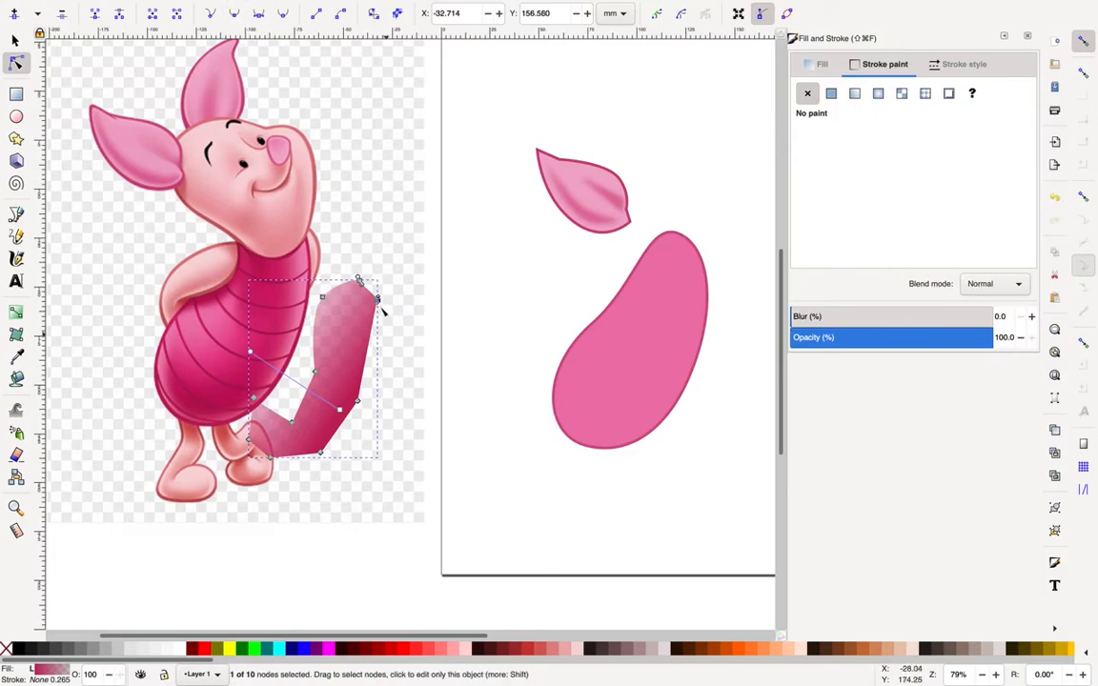
{"action": "mouse_move", "coordinate": [376, 300]}
{"action": "left_mouse_down"}
{"action": "mouse_move", "coordinate": [379, 326]}
{"action": "mouse_move", "coordinate": [377, 286]}
{"action": "left_mouse_up"}
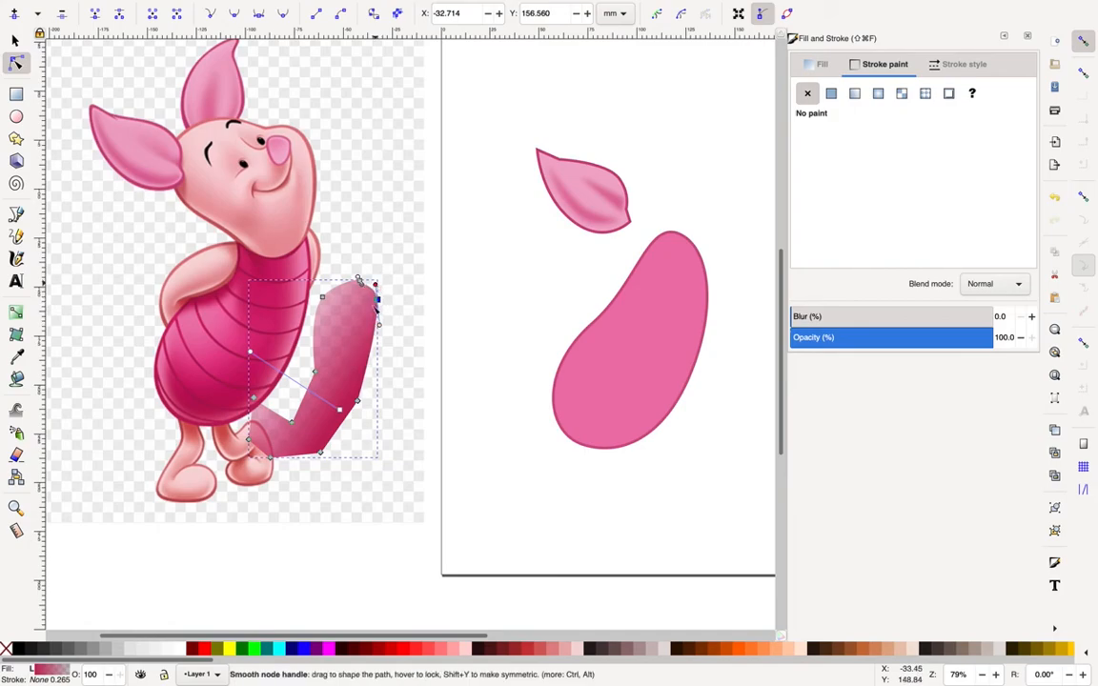
Step: Round the shading shape's outer lower edge by making its nodes smooth
{"action": "left_click", "coordinate": [320, 453]}
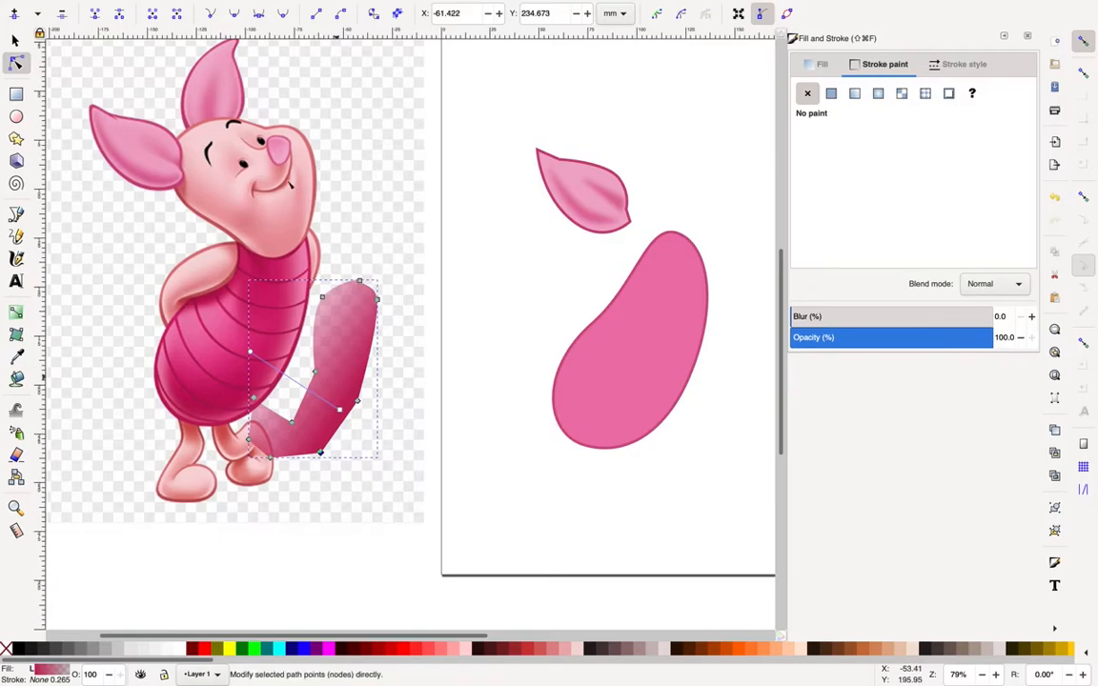
{"action": "left_click", "coordinate": [235, 14]}
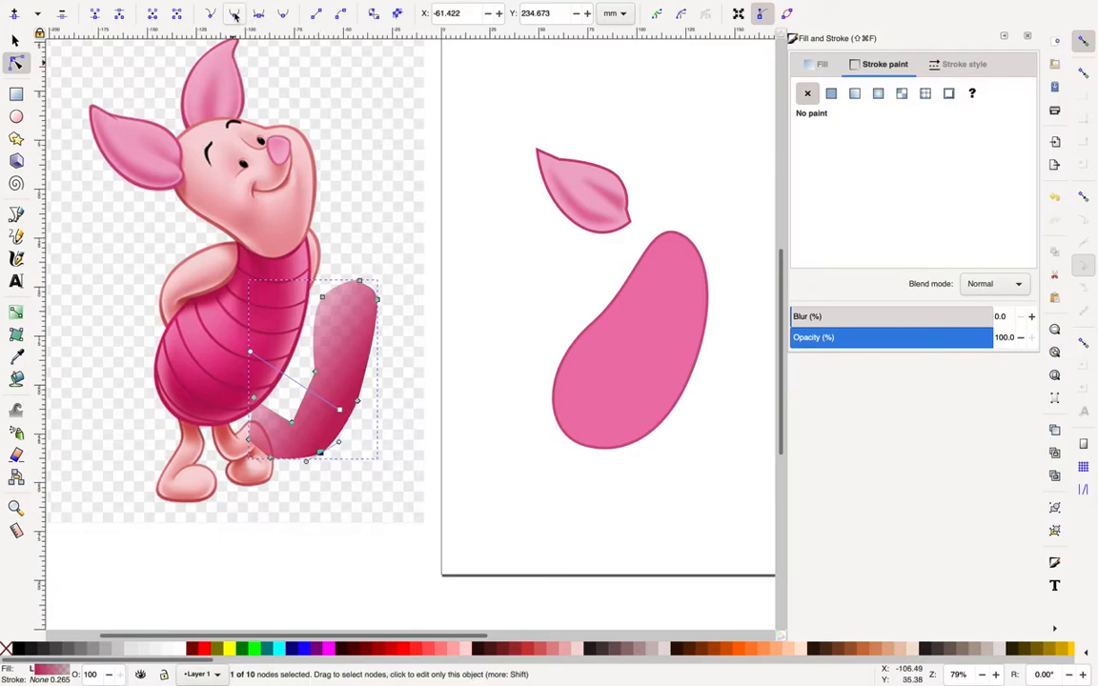
{"action": "left_click", "coordinate": [357, 401]}
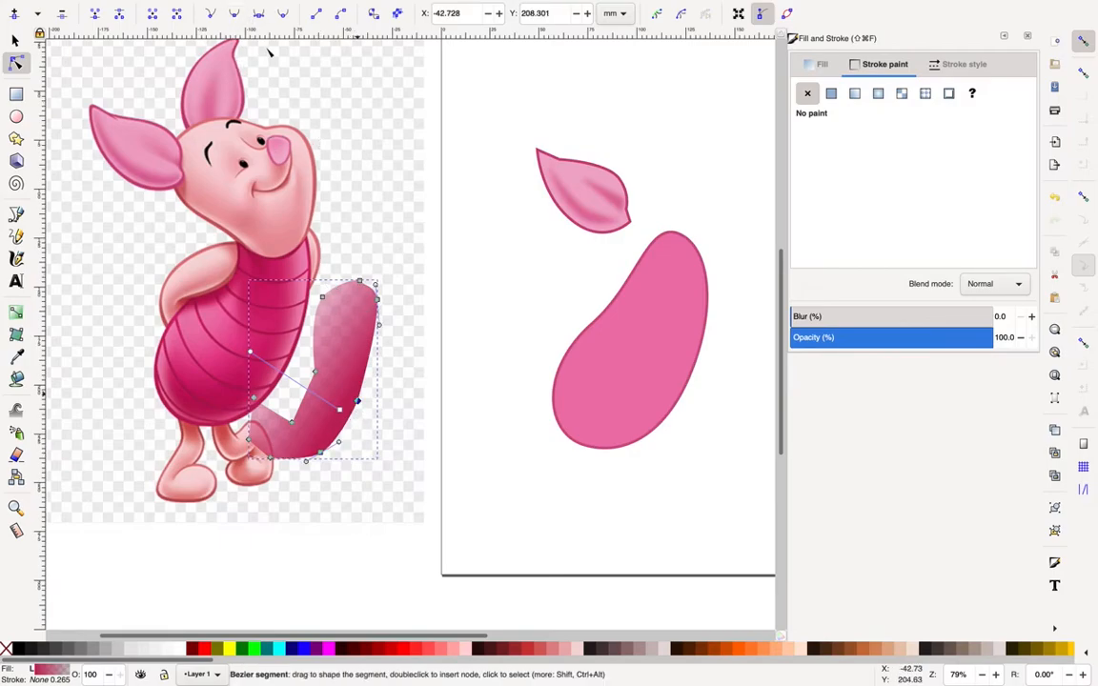
{"action": "left_click", "coordinate": [233, 14]}
{"action": "left_click", "coordinate": [269, 457]}
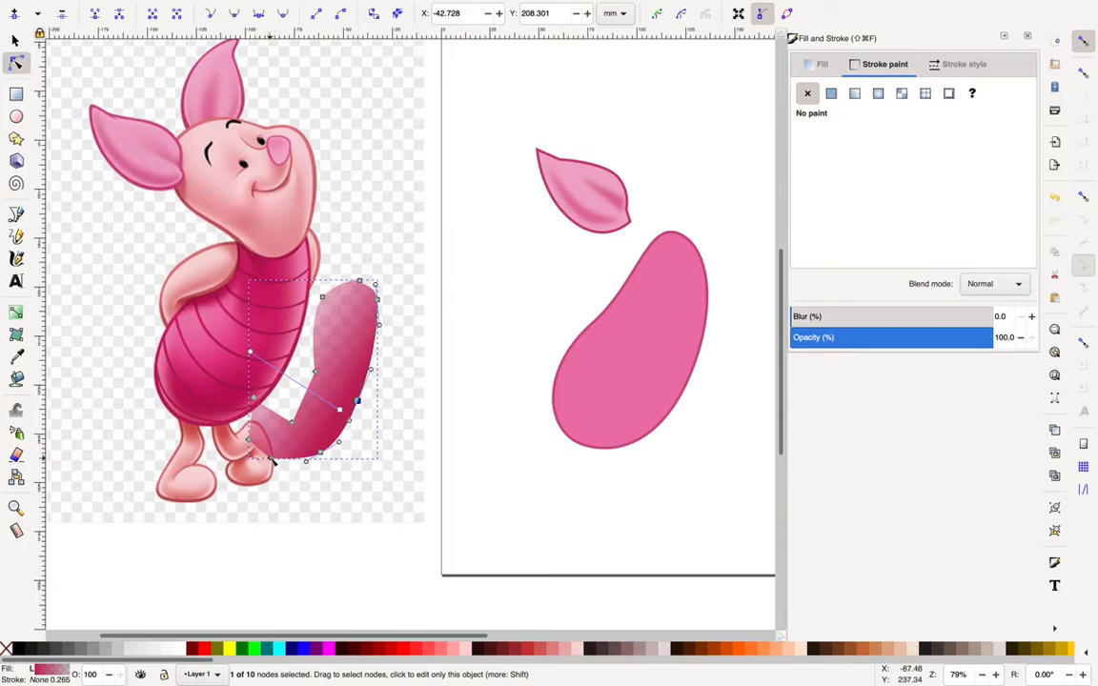
{"action": "left_click", "coordinate": [211, 14]}
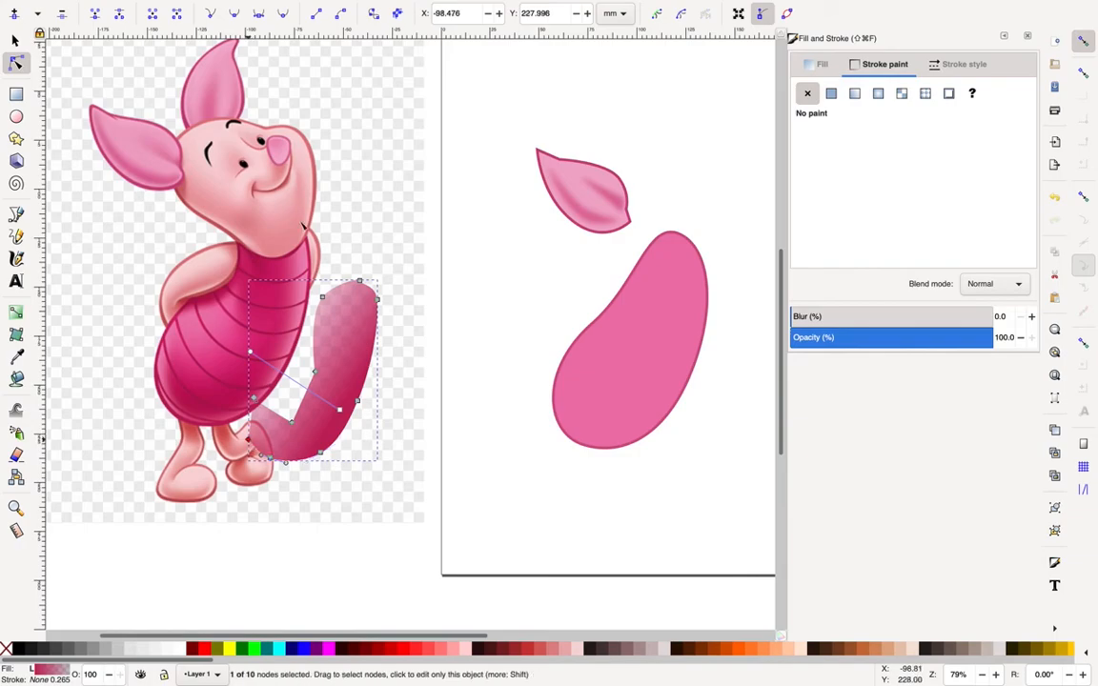
Step: Smooth the nodes along the shading shape's inner edge and adjust the curve of its middle node
{"action": "left_click", "coordinate": [253, 397]}
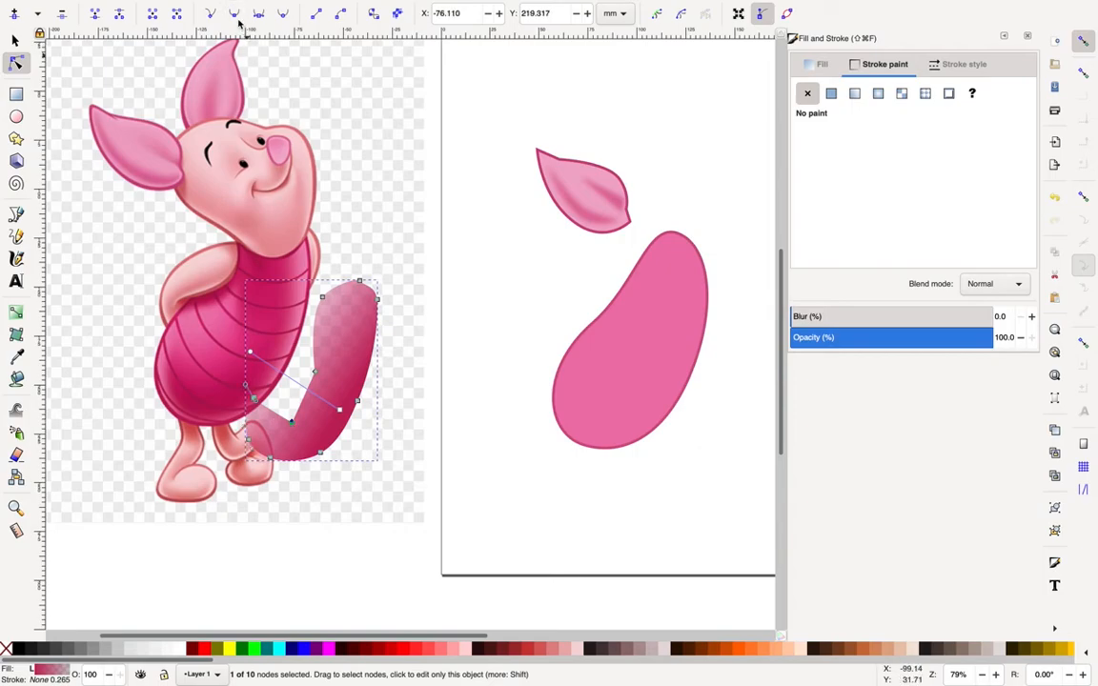
{"action": "left_click", "coordinate": [292, 420]}
{"action": "left_click", "coordinate": [315, 372]}
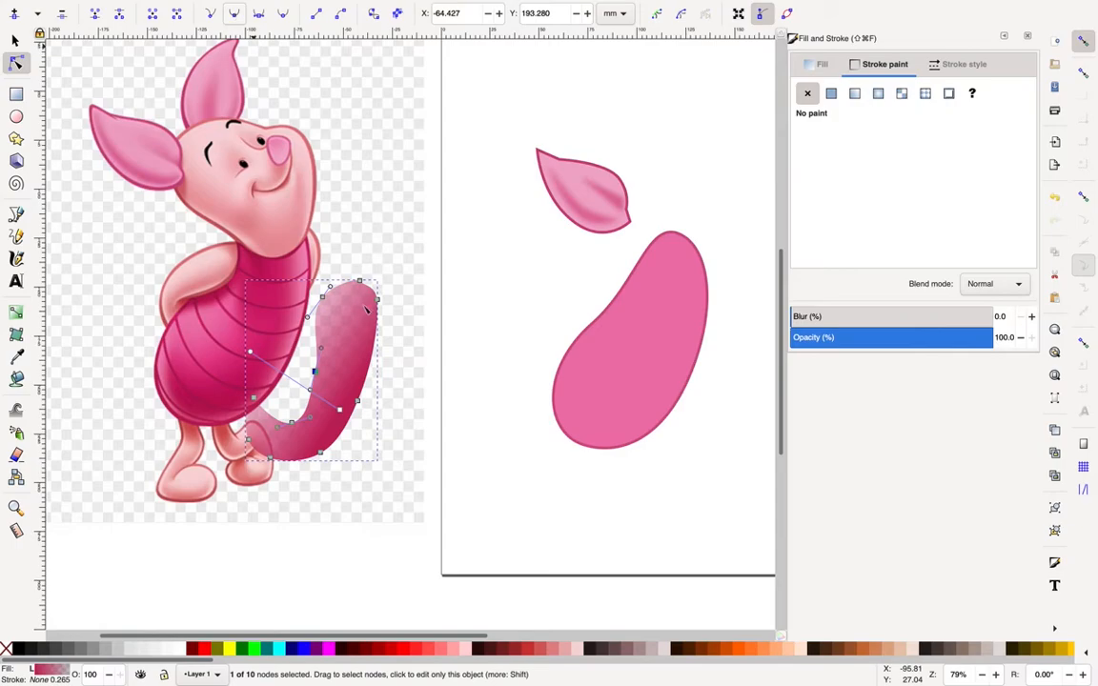
{"action": "left_click_drag", "start_coordinate": [324, 353], "coordinate": [320, 344]}
Step: Move the shading shape onto the pink body shape on the page and blur it by 26%
{"action": "key", "text": "s"}
{"action": "scroll", "coordinate": [340, 370], "scroll_direction": "left", "scroll_amount": 2}
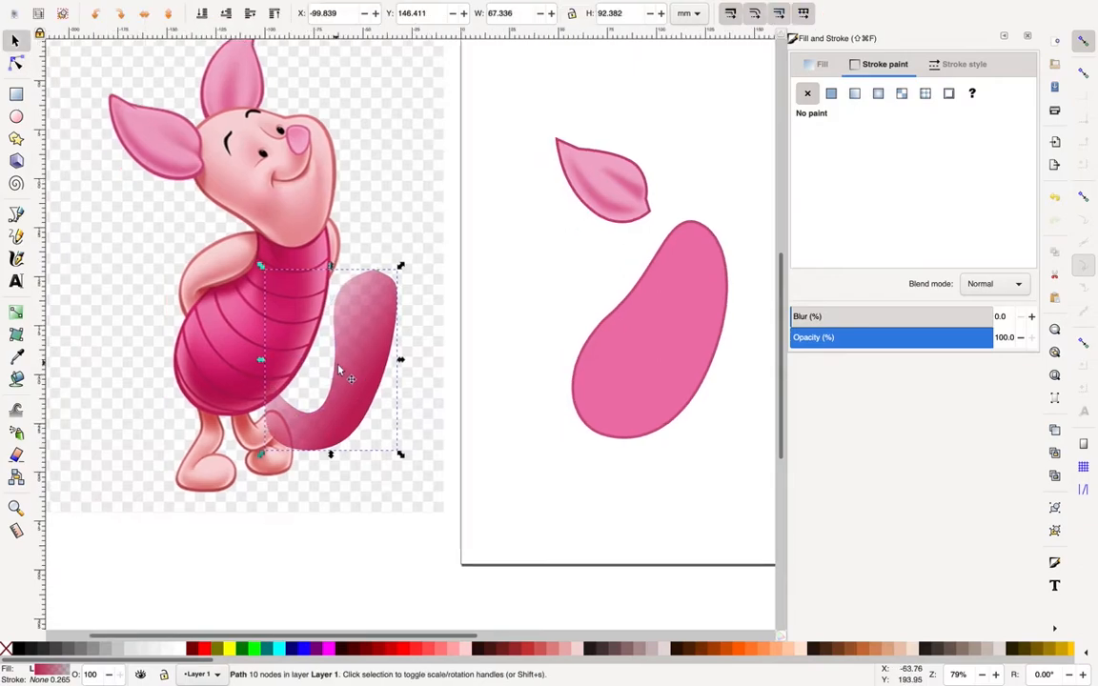
{"action": "left_click_drag", "start_coordinate": [349, 383], "coordinate": [668, 359]}
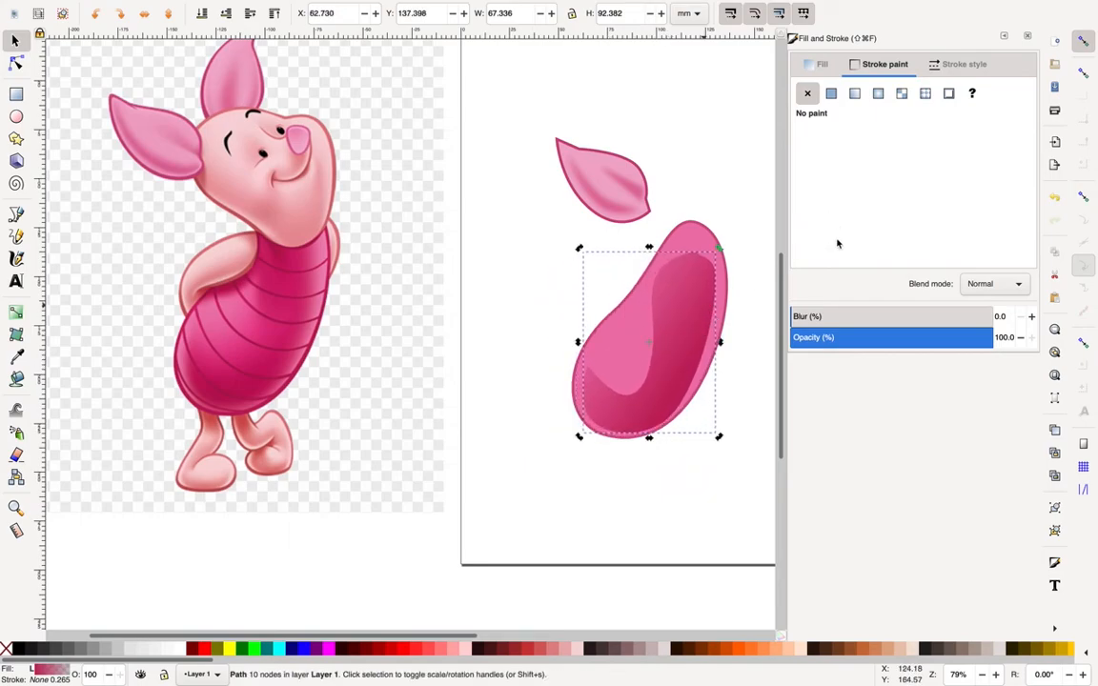
{"action": "left_click_drag", "start_coordinate": [799, 317], "coordinate": [843, 323]}
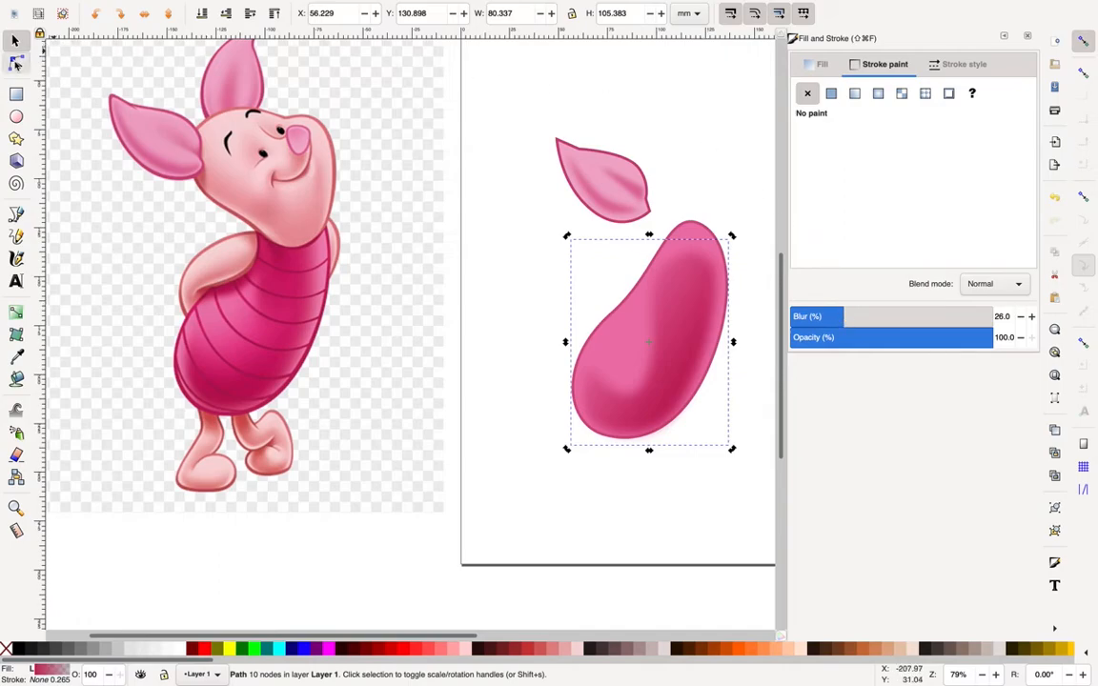
Step: Move the shading's top node about 23 mm up, past the body's upper tip, and adjust the curve beside it
{"action": "left_click", "coordinate": [16, 62]}
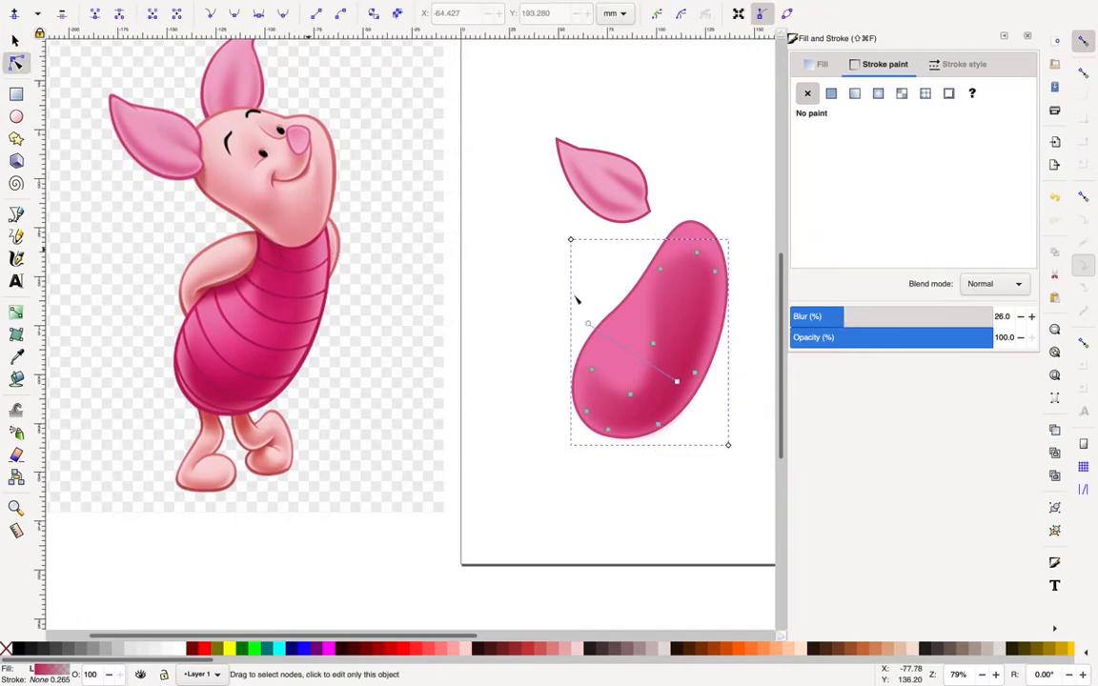
{"action": "left_click", "coordinate": [697, 253]}
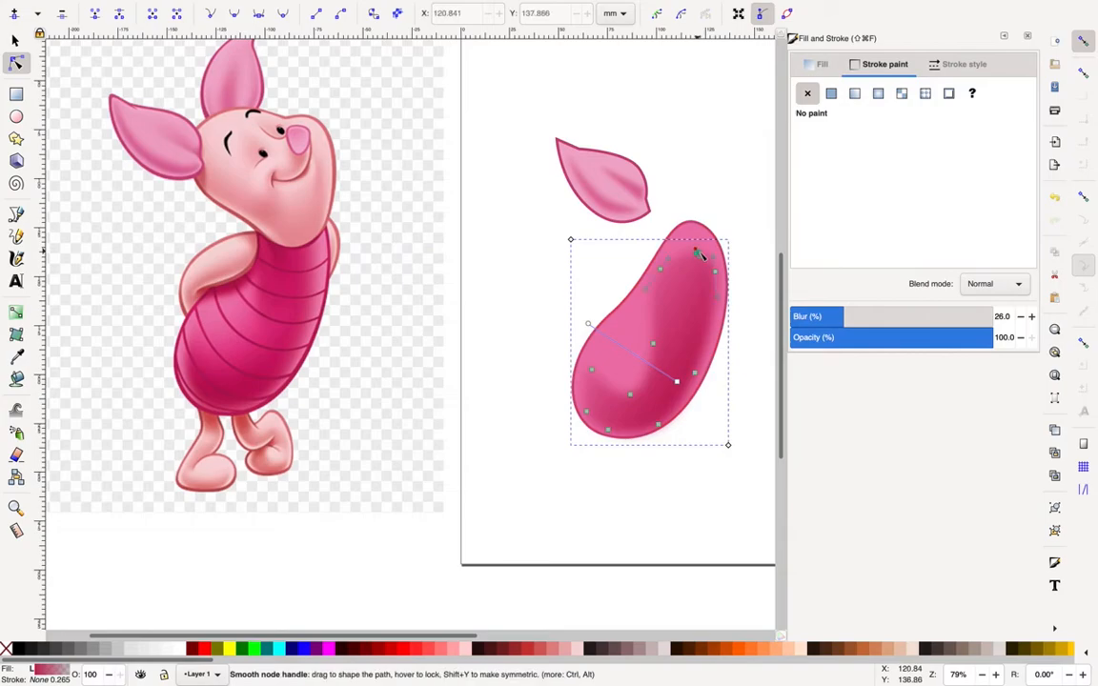
{"action": "left_click_drag", "start_coordinate": [697, 252], "coordinate": [692, 207]}
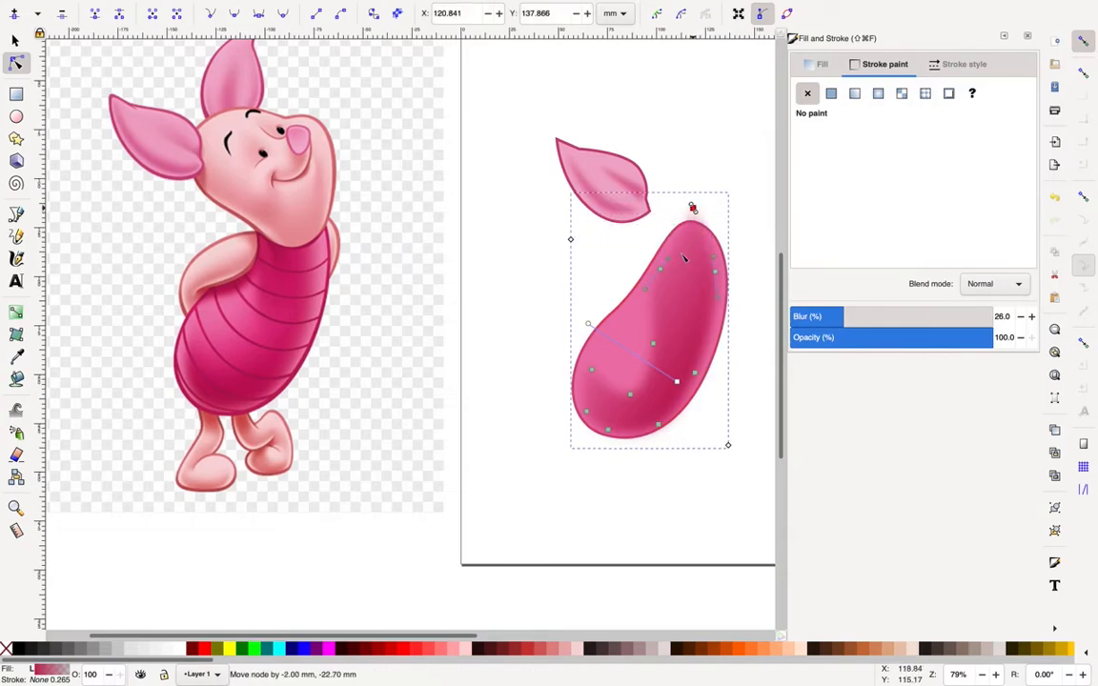
{"action": "left_click_drag", "start_coordinate": [667, 259], "coordinate": [666, 228]}
{"action": "left_click", "coordinate": [748, 144]}
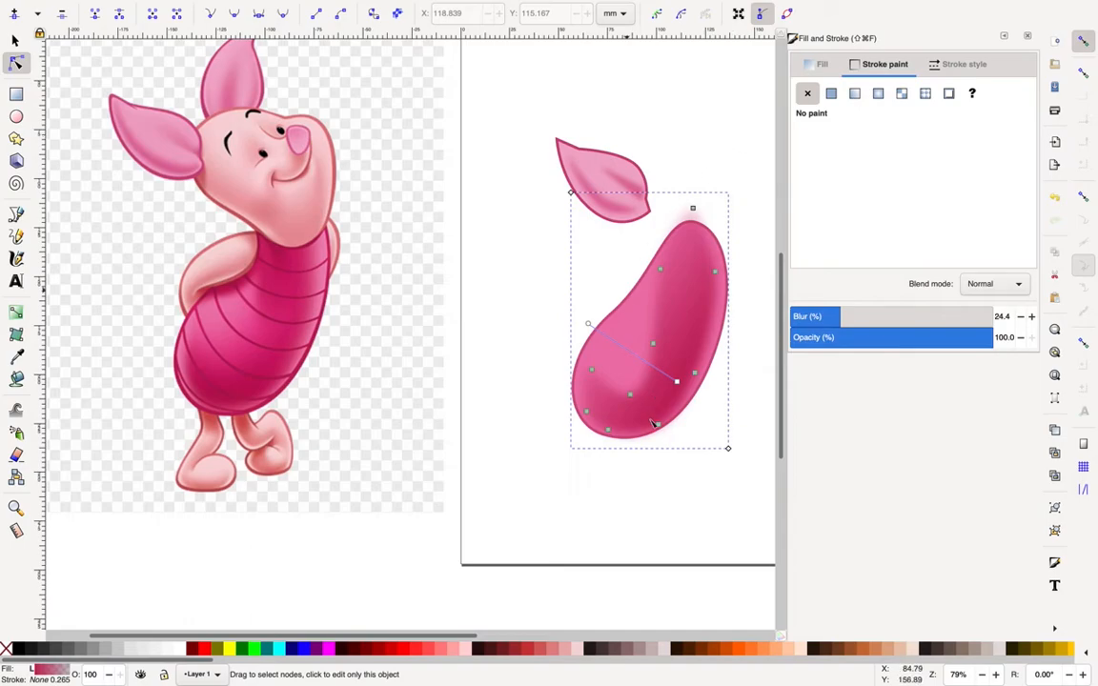
{"action": "left_click", "coordinate": [660, 491]}
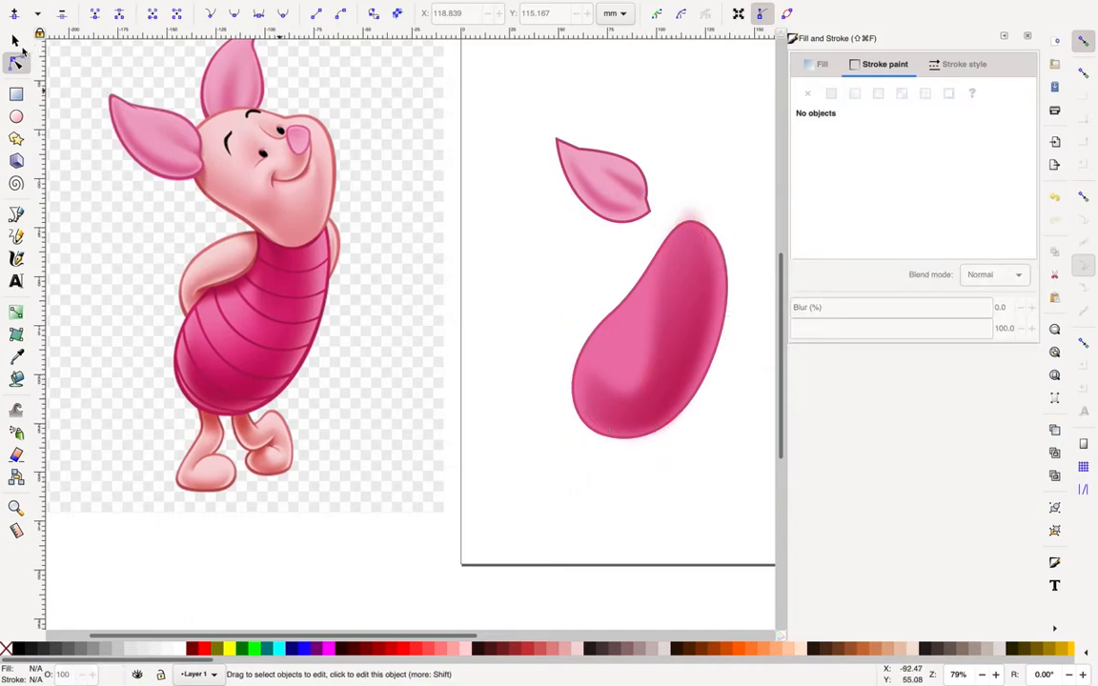
Step: Move the finished ear up the page, clear of the body shape and its shading
{"action": "left_click", "coordinate": [17, 41]}
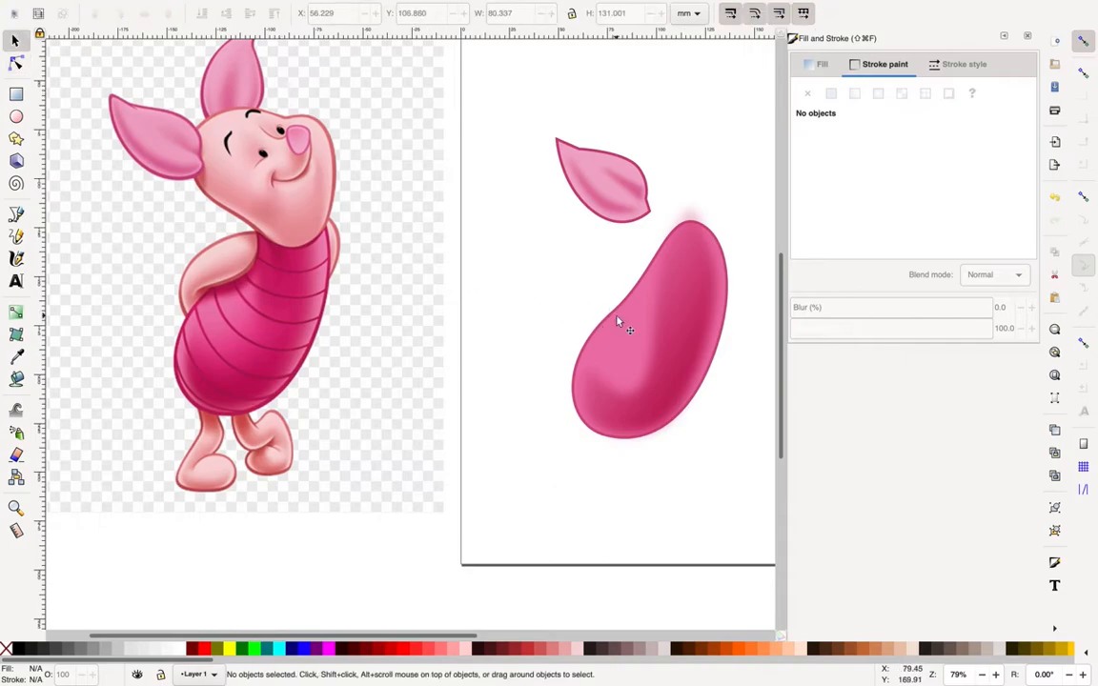
{"action": "left_click", "coordinate": [618, 324]}
{"action": "left_click", "coordinate": [680, 339], "text": "shift"}
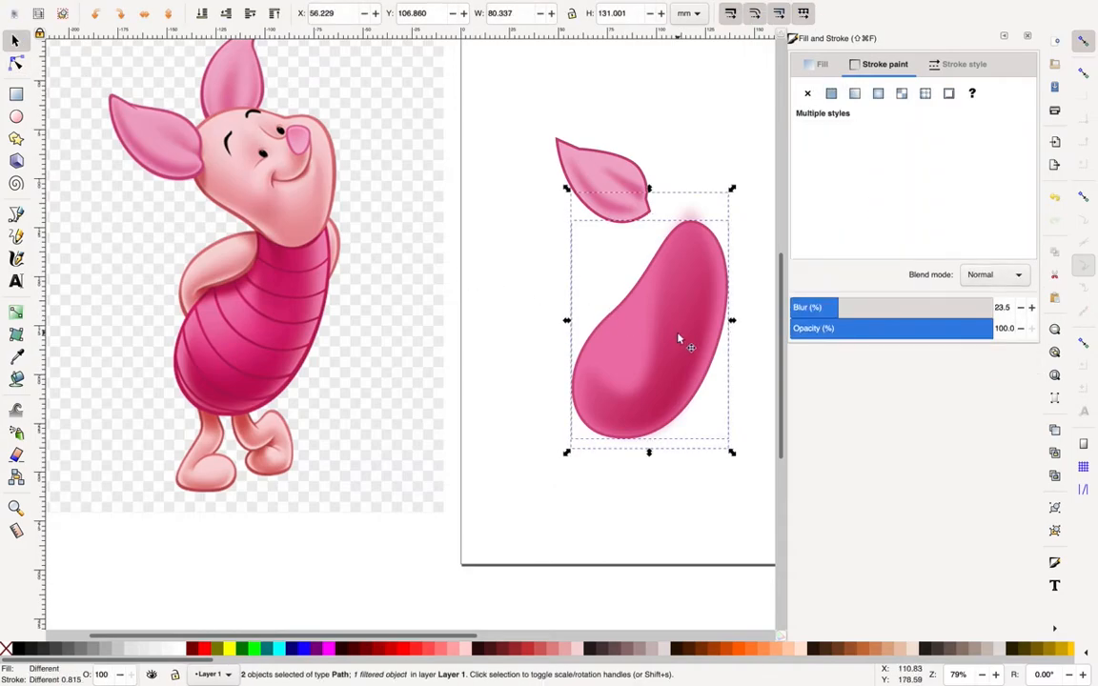
{"action": "left_click", "coordinate": [539, 353]}
{"action": "left_click_drag", "start_coordinate": [537, 493], "coordinate": [742, 231]}
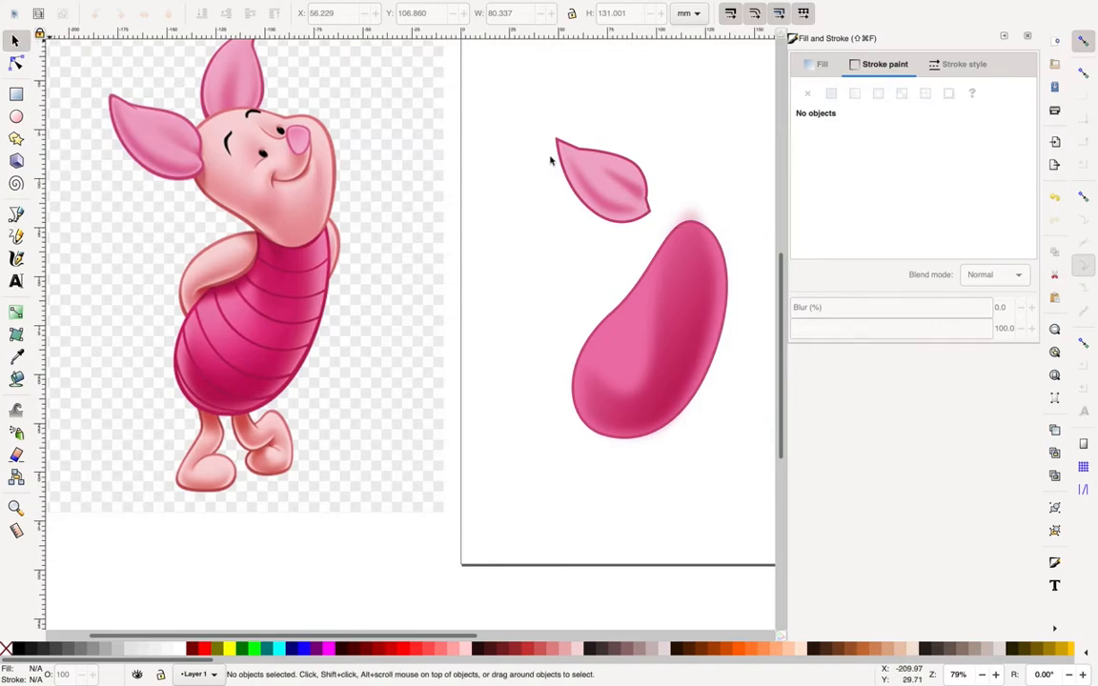
{"action": "left_click_drag", "start_coordinate": [591, 167], "coordinate": [576, 91]}
Step: Group the body shape with its blurred shading
{"action": "left_click_drag", "start_coordinate": [764, 188], "coordinate": [523, 471]}
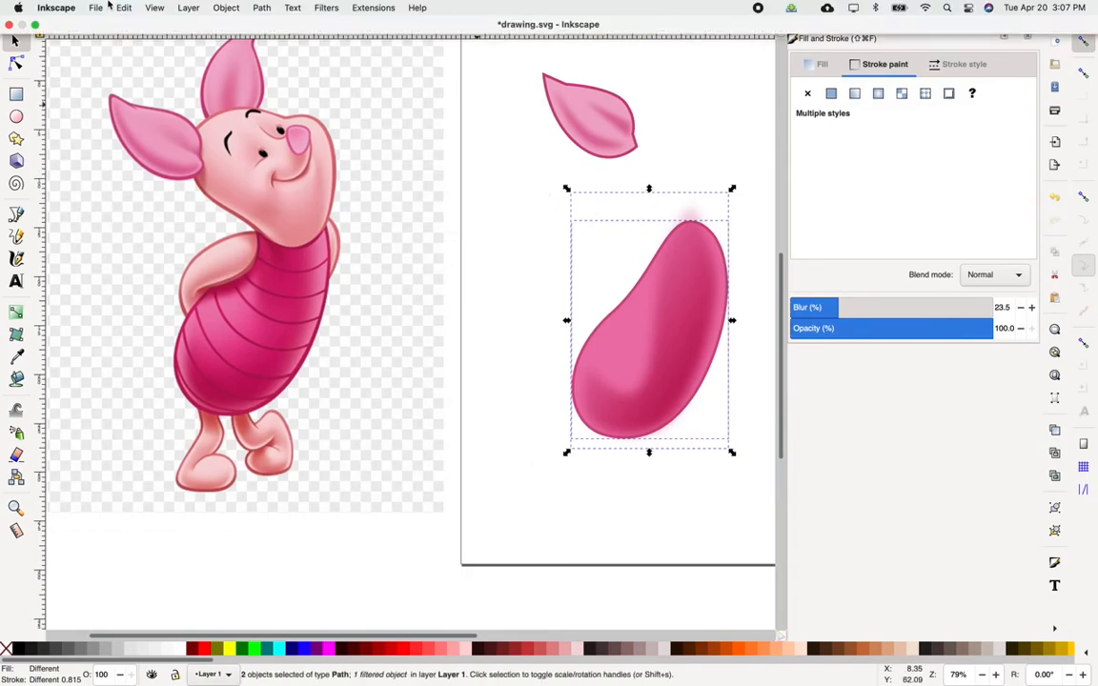
{"action": "left_click", "coordinate": [122, 9]}
{"action": "mouse_move", "coordinate": [226, 7]}
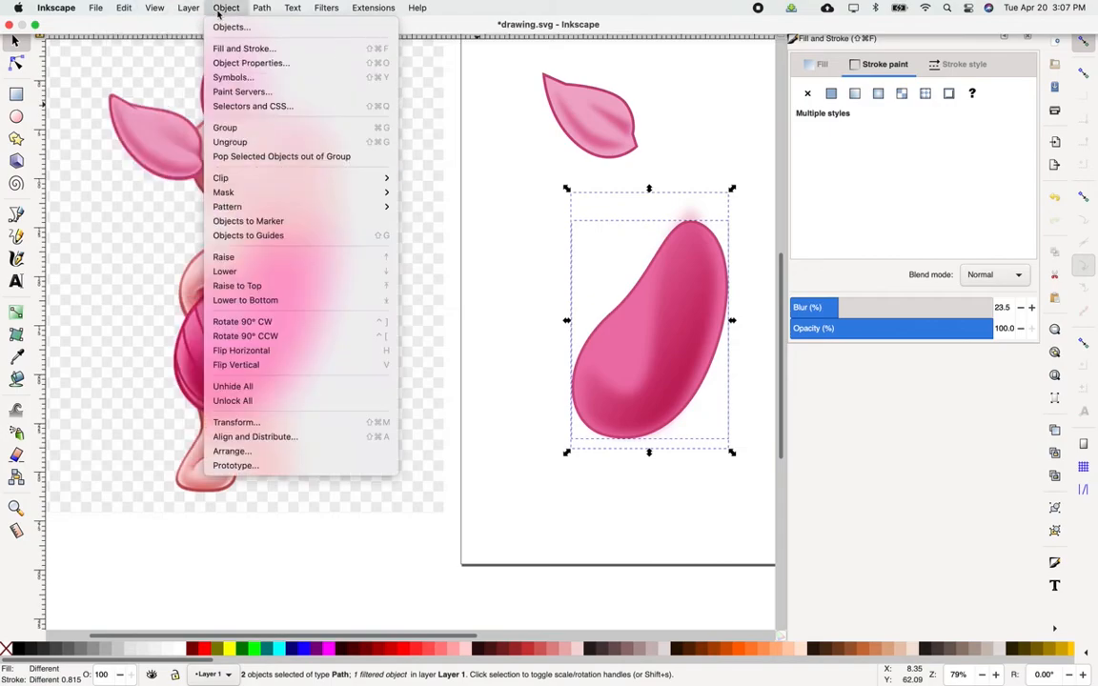
{"action": "left_click", "coordinate": [215, 122]}
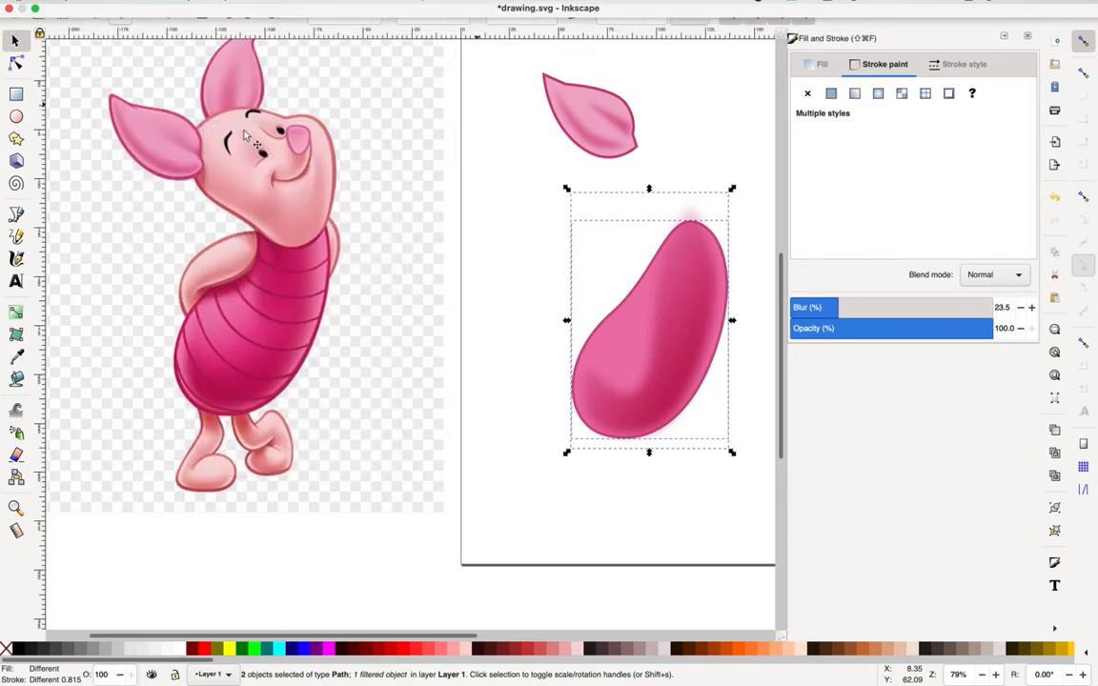
{"action": "left_click", "coordinate": [675, 99]}
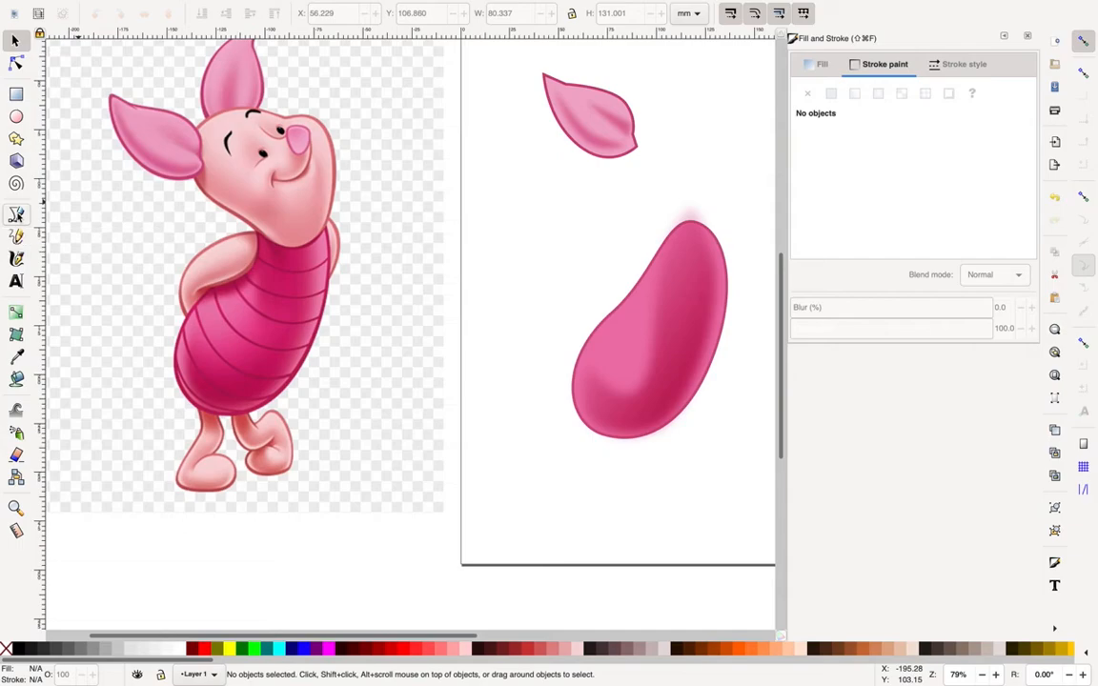
Step: Draw a straight line about 37 mm long across the upper part of the body from edge to edge
{"action": "left_click", "coordinate": [16, 215]}
{"action": "left_click", "coordinate": [654, 258]}
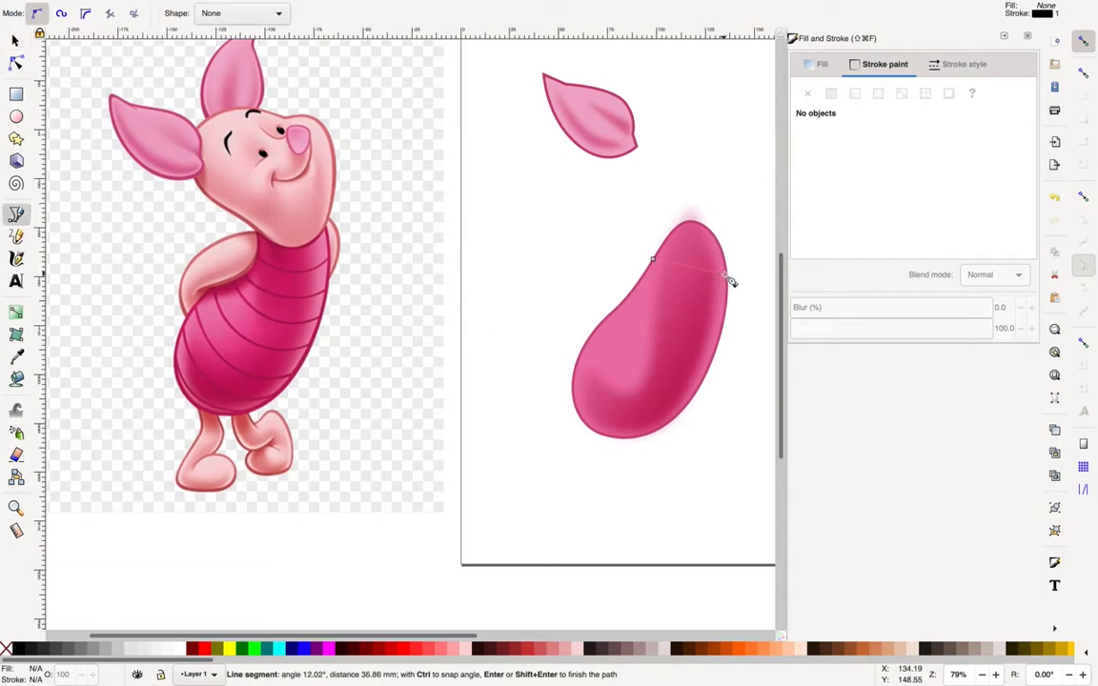
{"action": "double_click", "coordinate": [725, 276]}
{"action": "scroll", "coordinate": [739, 284], "scroll_direction": "down", "scroll_amount": 1}
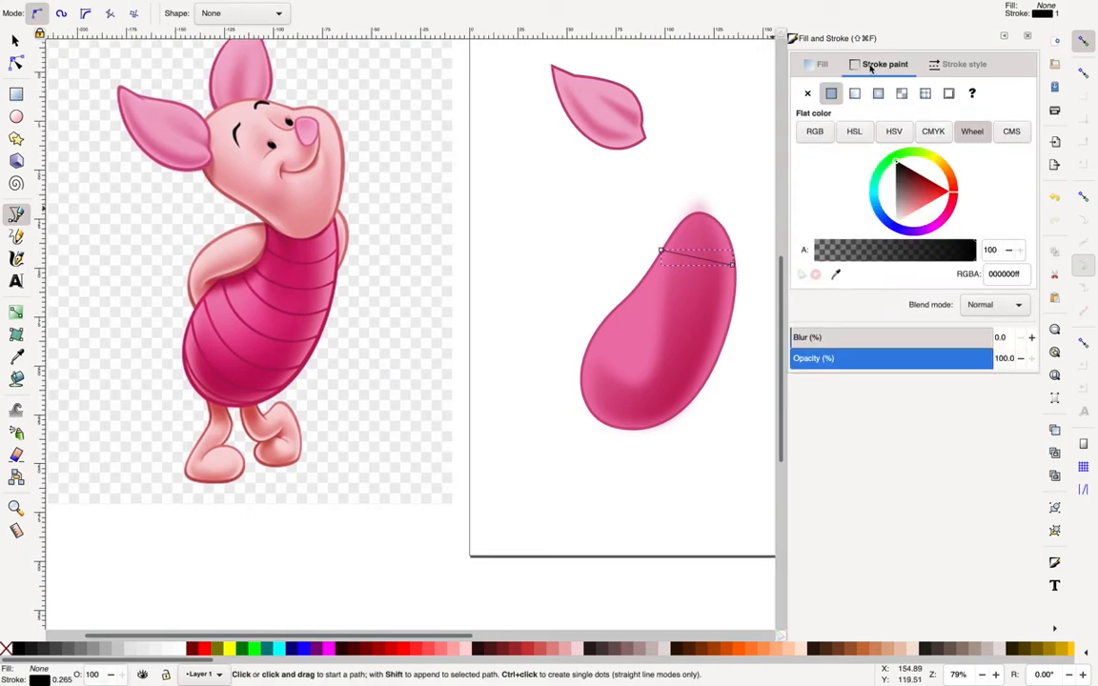
Step: Give the line the stroke colour cd5287 sampled from the body's outline and a width of 1.665 mm
{"action": "left_click", "coordinate": [837, 275]}
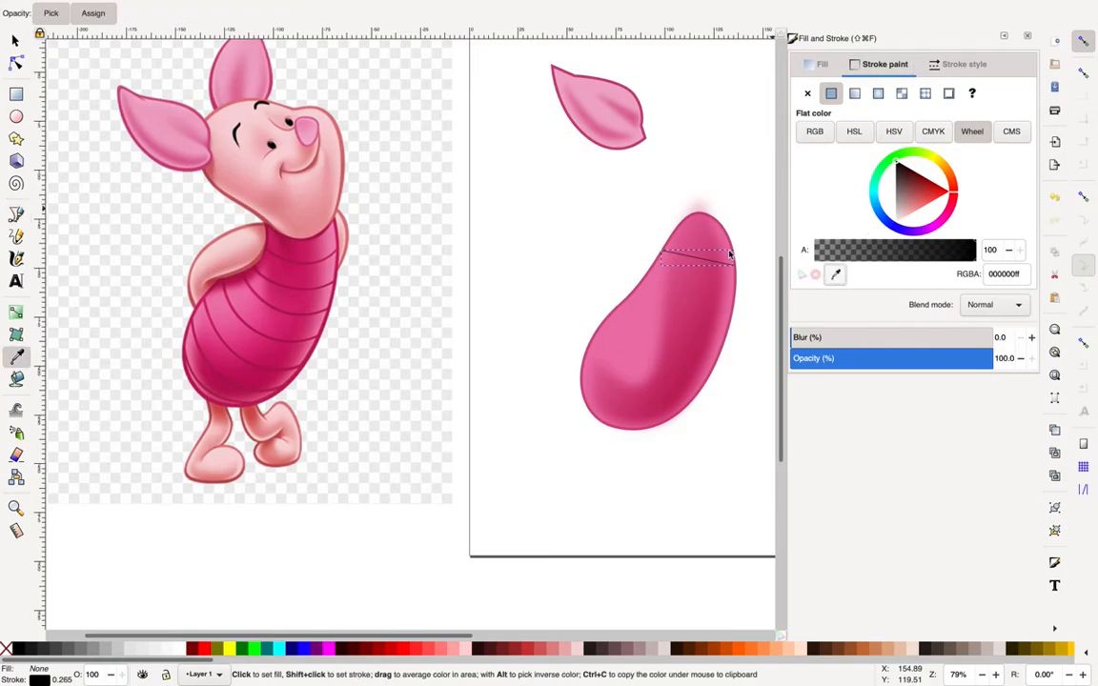
{"action": "left_click", "coordinate": [647, 288]}
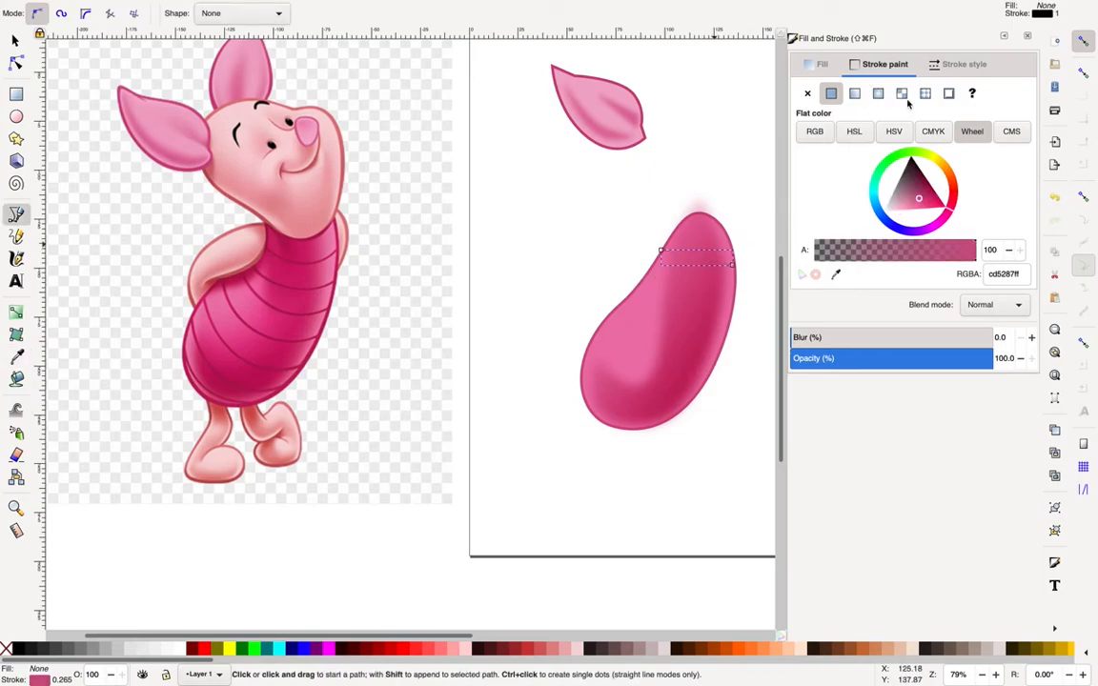
{"action": "left_click", "coordinate": [965, 64]}
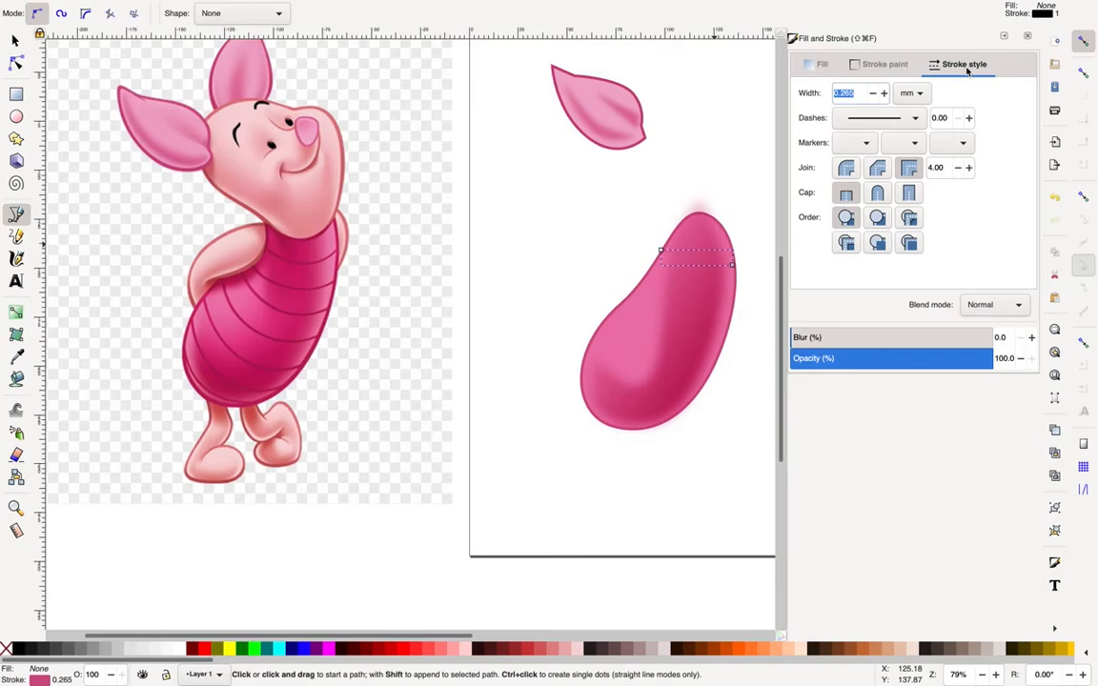
{"action": "left_click", "coordinate": [884, 95]}
{"action": "left_click", "coordinate": [884, 94]}
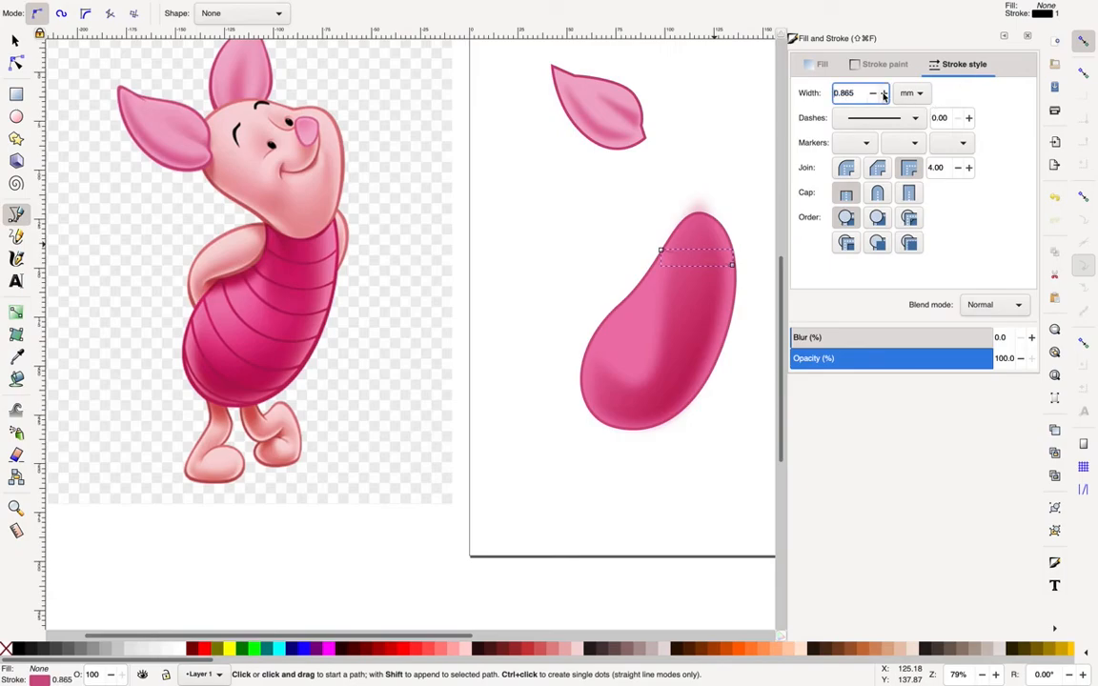
{"action": "left_click", "coordinate": [883, 95]}
{"action": "left_click", "coordinate": [883, 94]}
{"action": "left_click", "coordinate": [884, 94]}
{"action": "left_click", "coordinate": [884, 94]}
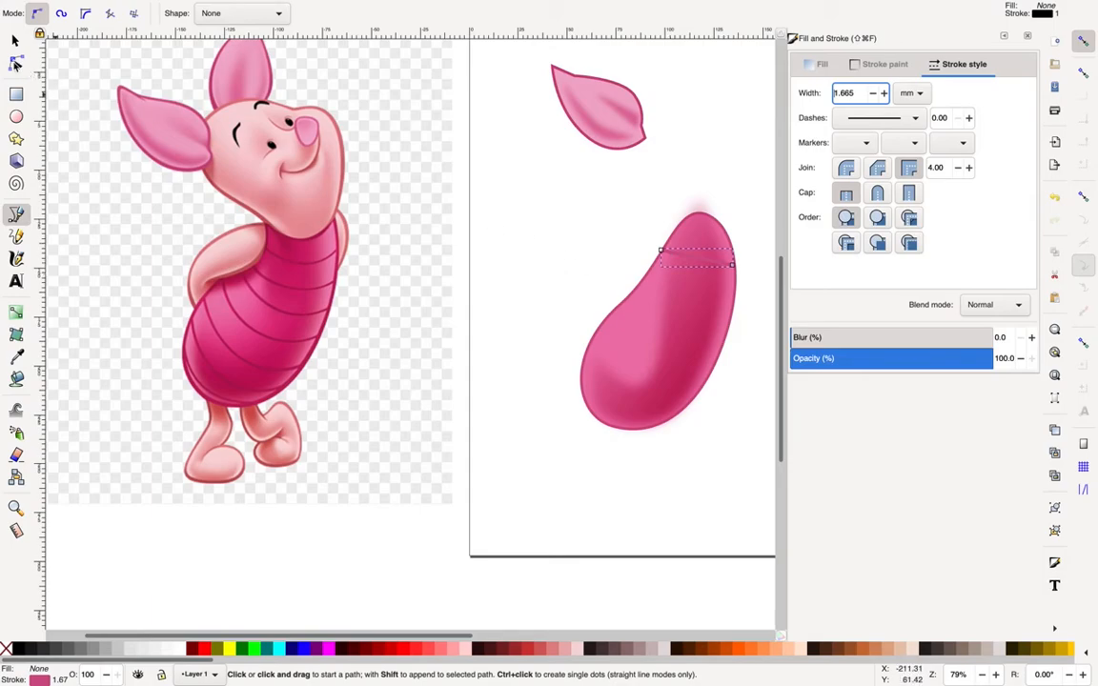
Step: Add a middle node to the stripe line, move it down about 7 mm, and smooth it with lengthened handles into a downward curve
{"action": "left_click", "coordinate": [16, 63]}
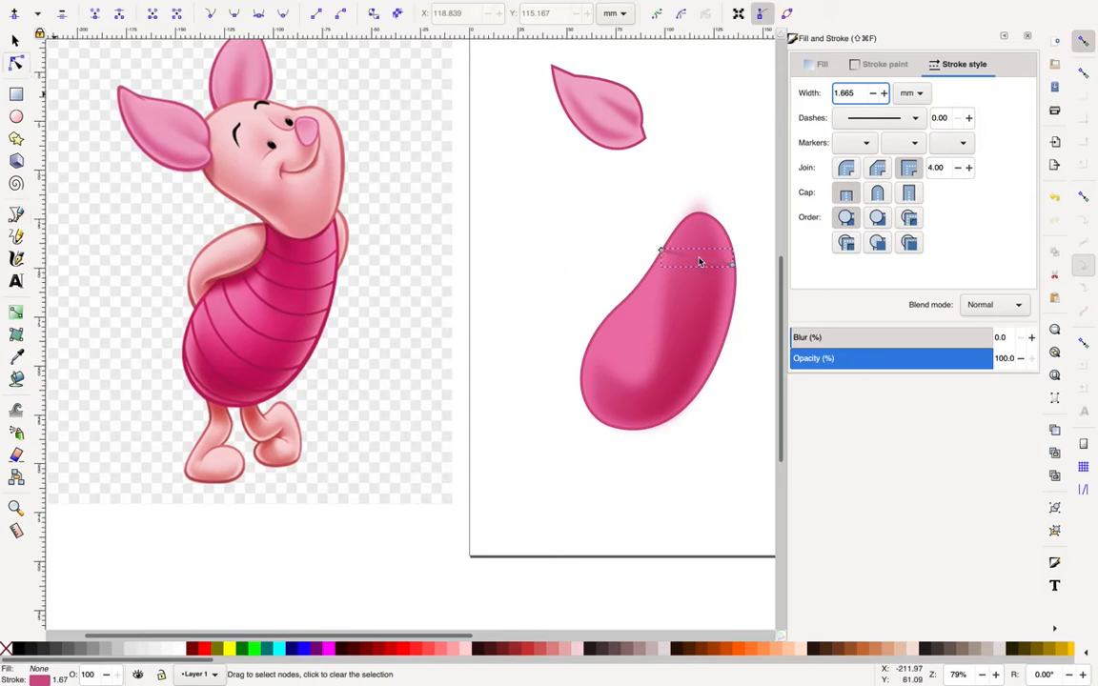
{"action": "left_click", "coordinate": [701, 264]}
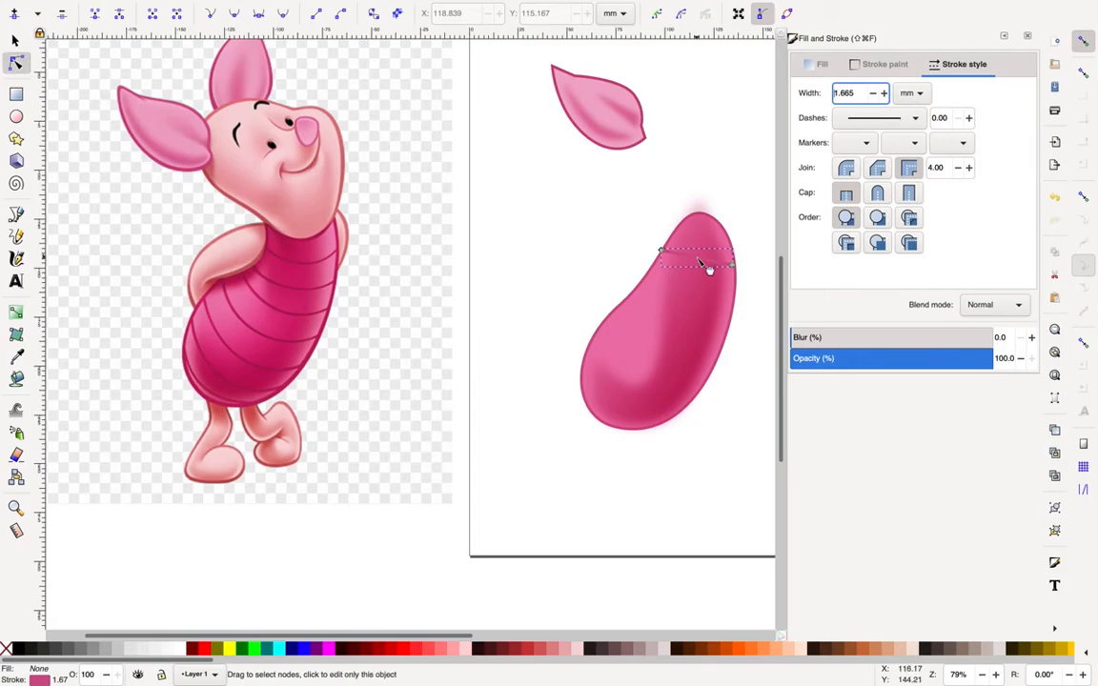
{"action": "double_click", "coordinate": [698, 261]}
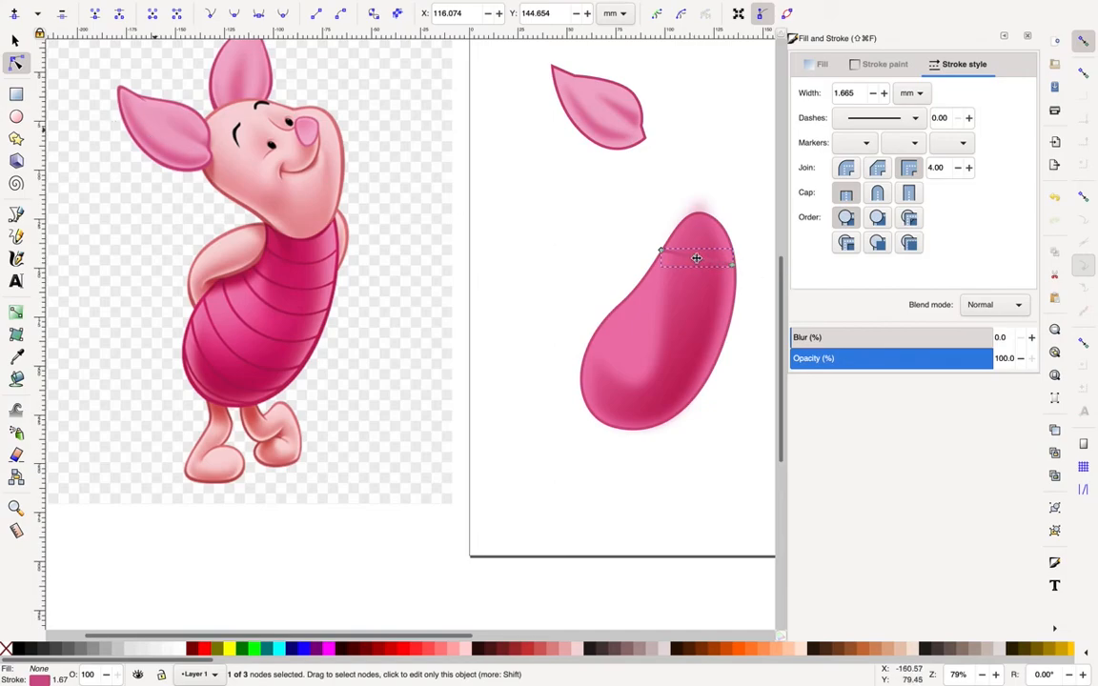
{"action": "left_click_drag", "start_coordinate": [699, 265], "coordinate": [703, 274]}
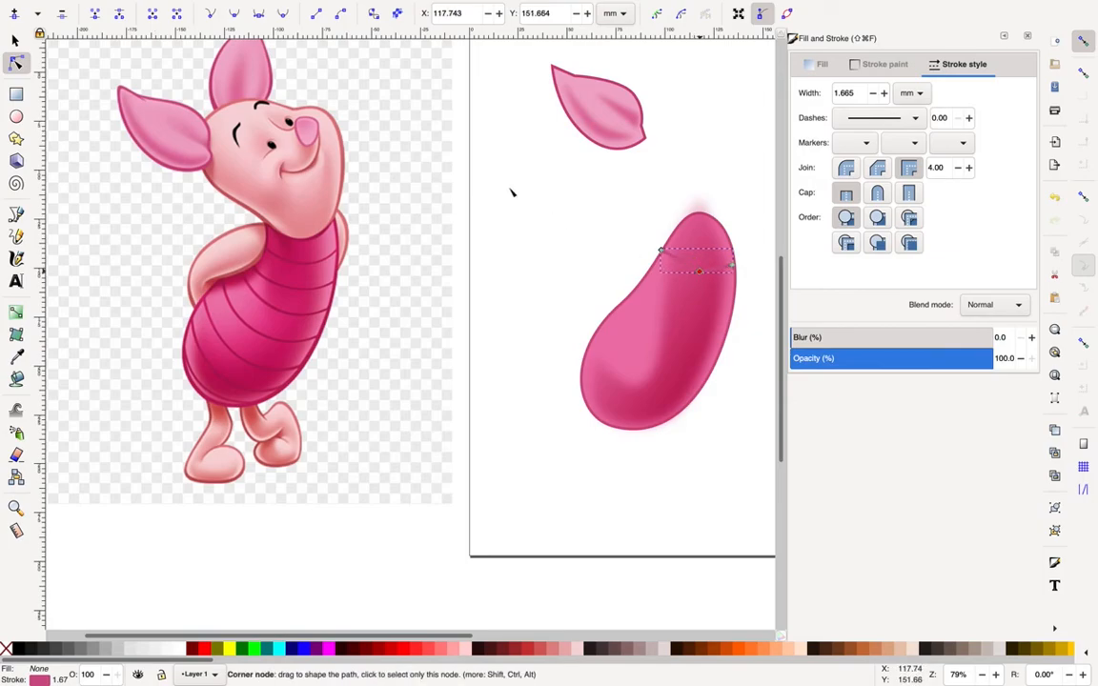
{"action": "left_click", "coordinate": [234, 15]}
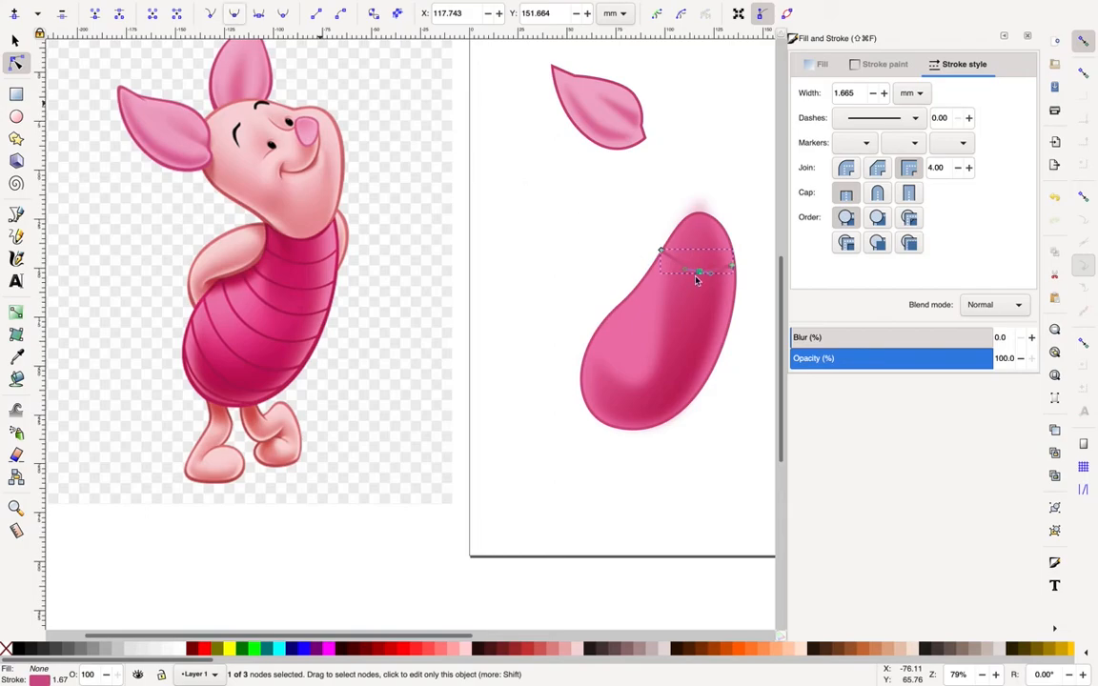
{"action": "left_click_drag", "start_coordinate": [697, 272], "coordinate": [707, 278]}
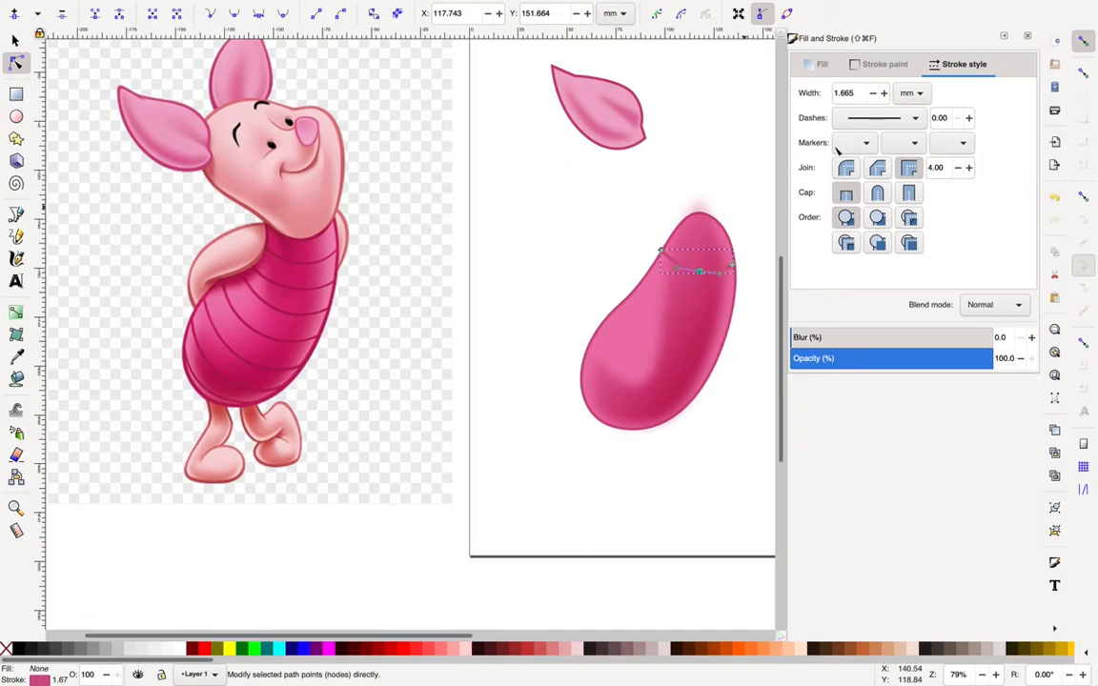
Step: Set the stripe's stroke colour to bf1c5f, sampled from the body's edge in the reference image, and deselect it
{"action": "left_click", "coordinate": [886, 65]}
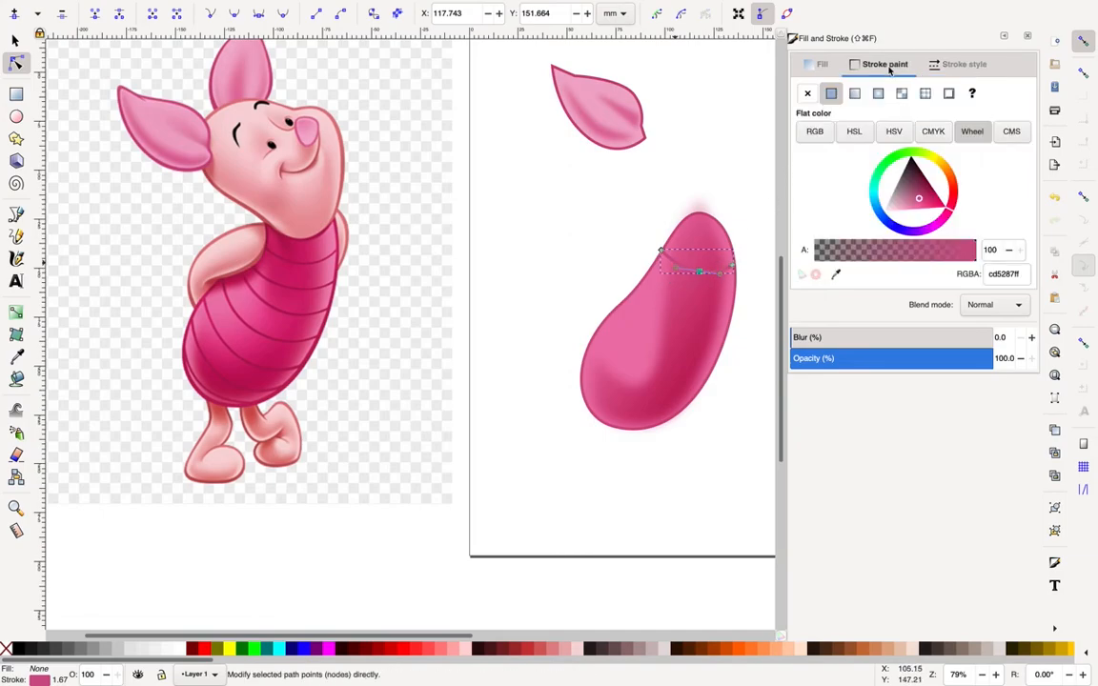
{"action": "left_click", "coordinate": [836, 276]}
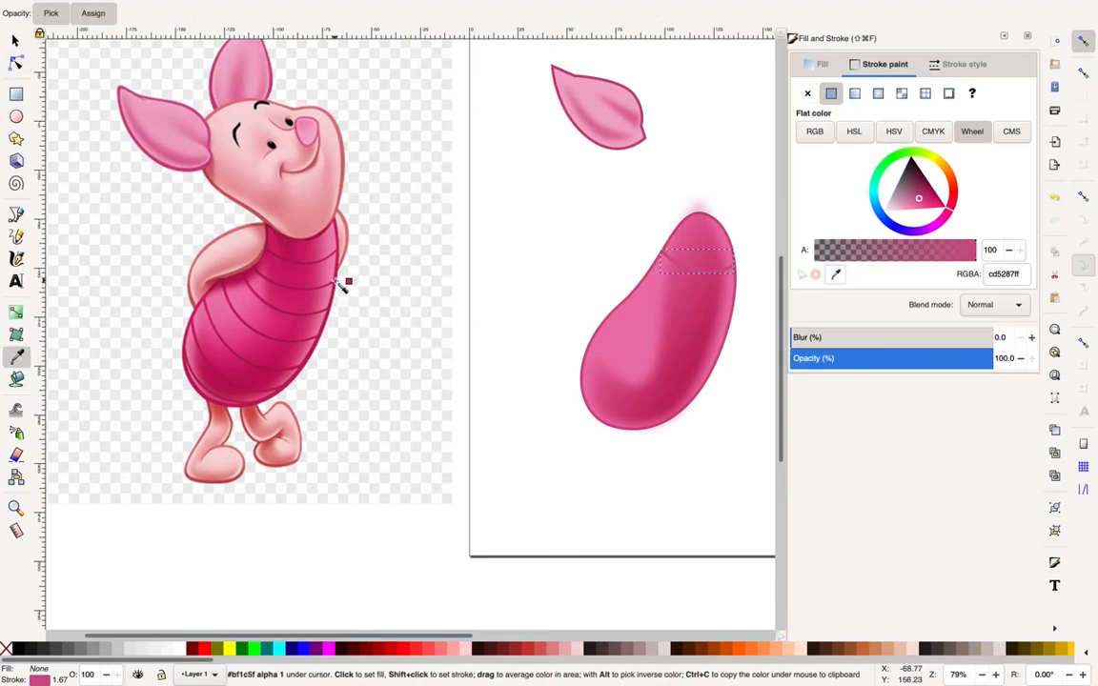
{"action": "left_click", "coordinate": [341, 285]}
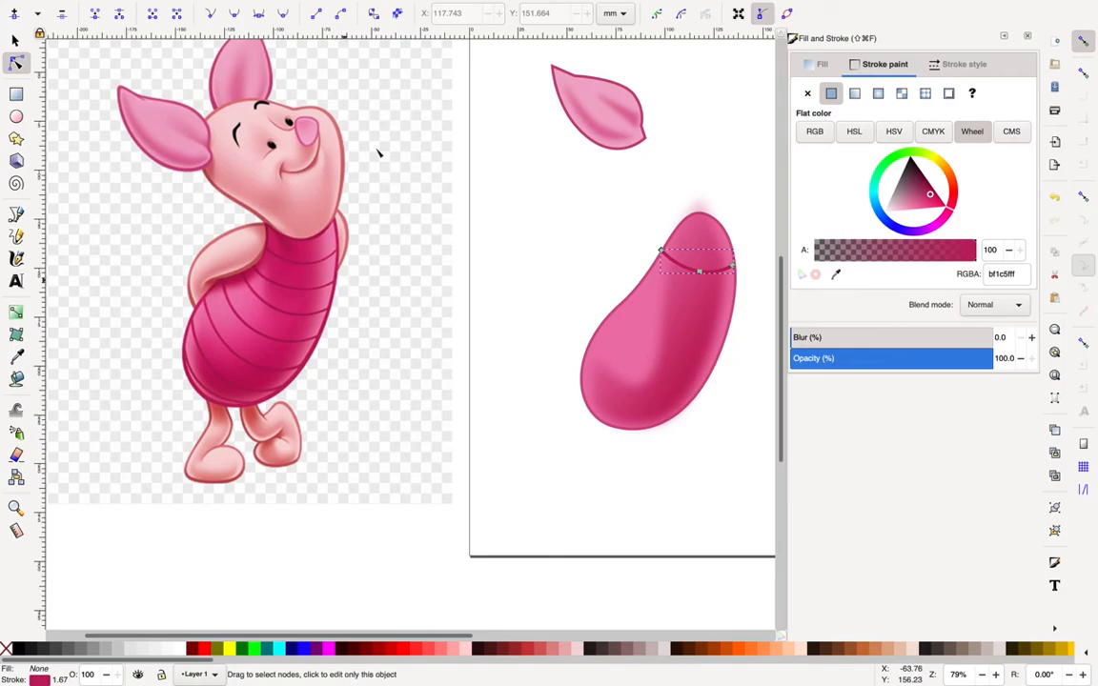
{"action": "left_click", "coordinate": [16, 42]}
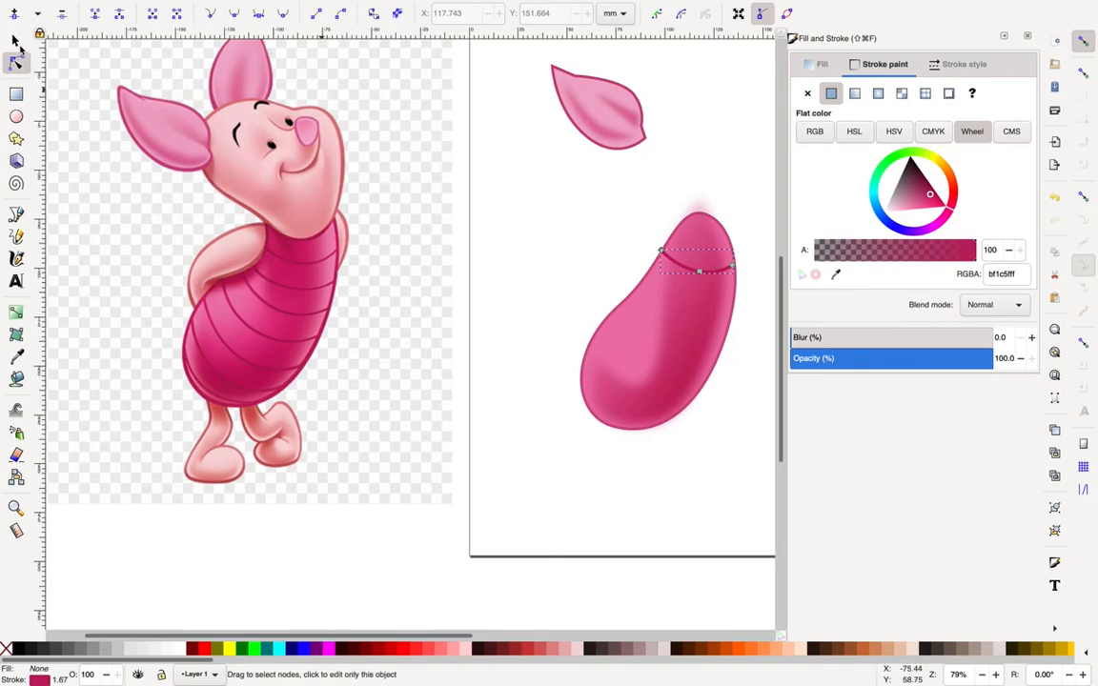
{"action": "left_click", "coordinate": [548, 203]}
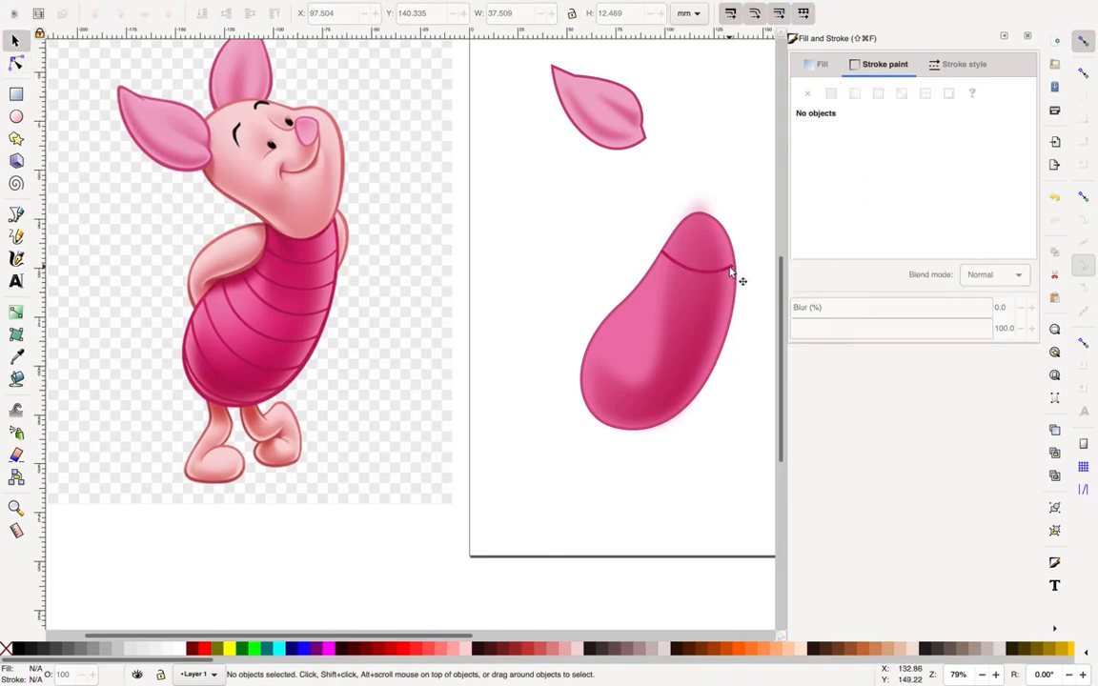
Step: Move the stripe's right end node onto the body's right outline, at about X 135.9 and Y 148.2 mm
{"action": "left_click", "coordinate": [699, 269]}
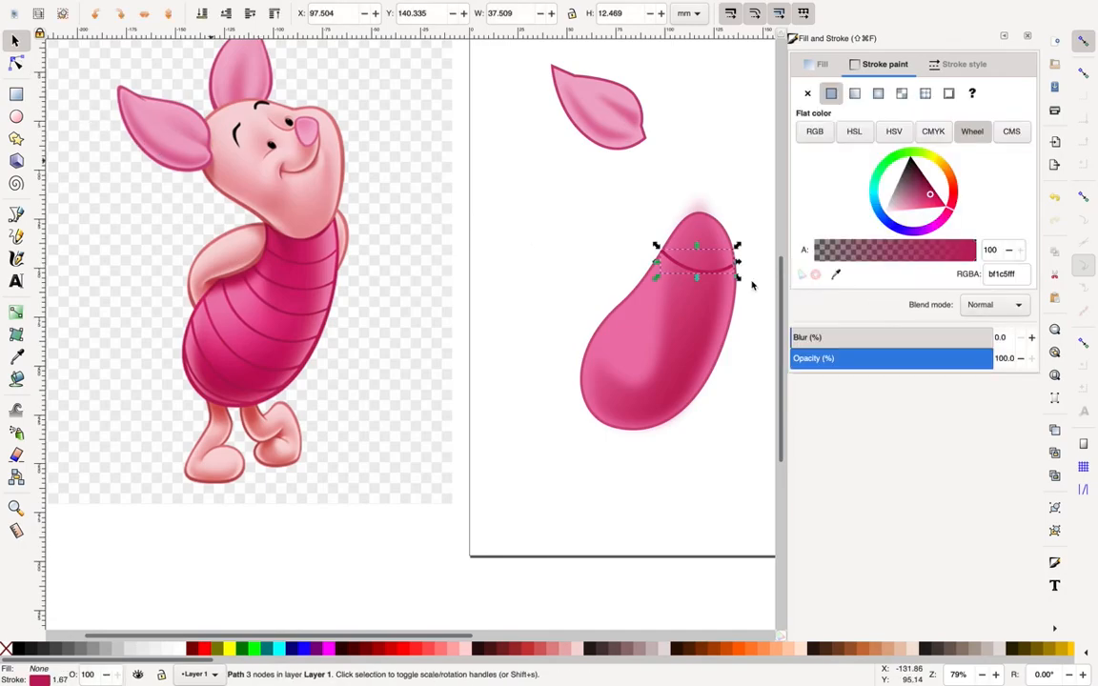
{"action": "key", "text": "n"}
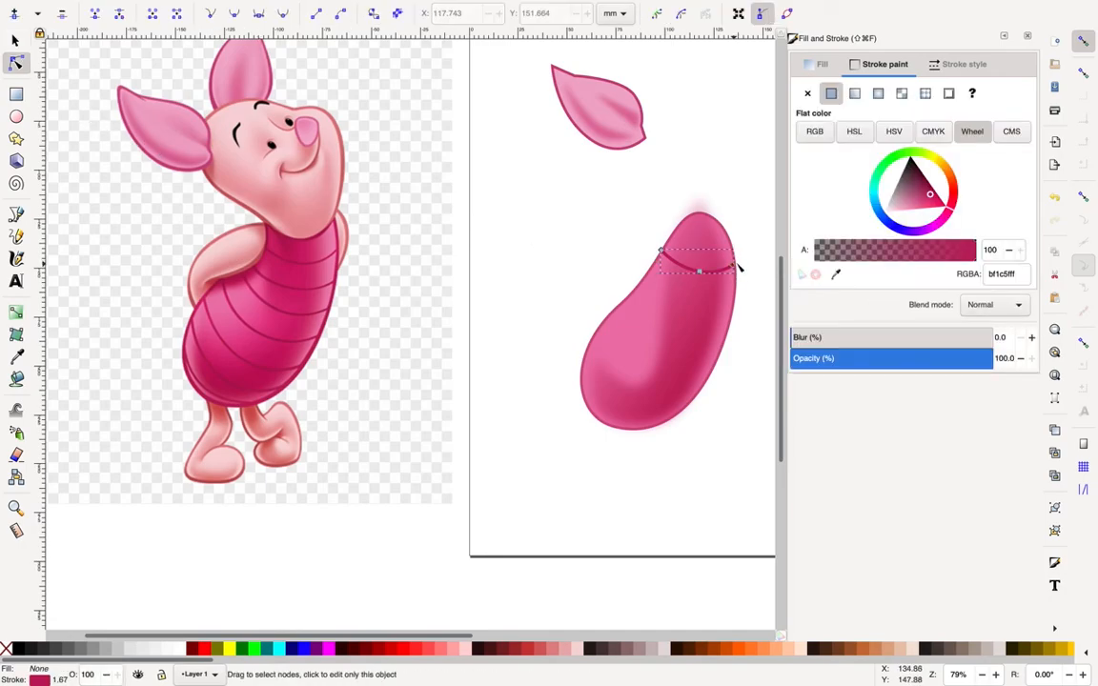
{"action": "left_click_drag", "start_coordinate": [735, 263], "coordinate": [746, 245]}
{"action": "key", "text": "Escape"}
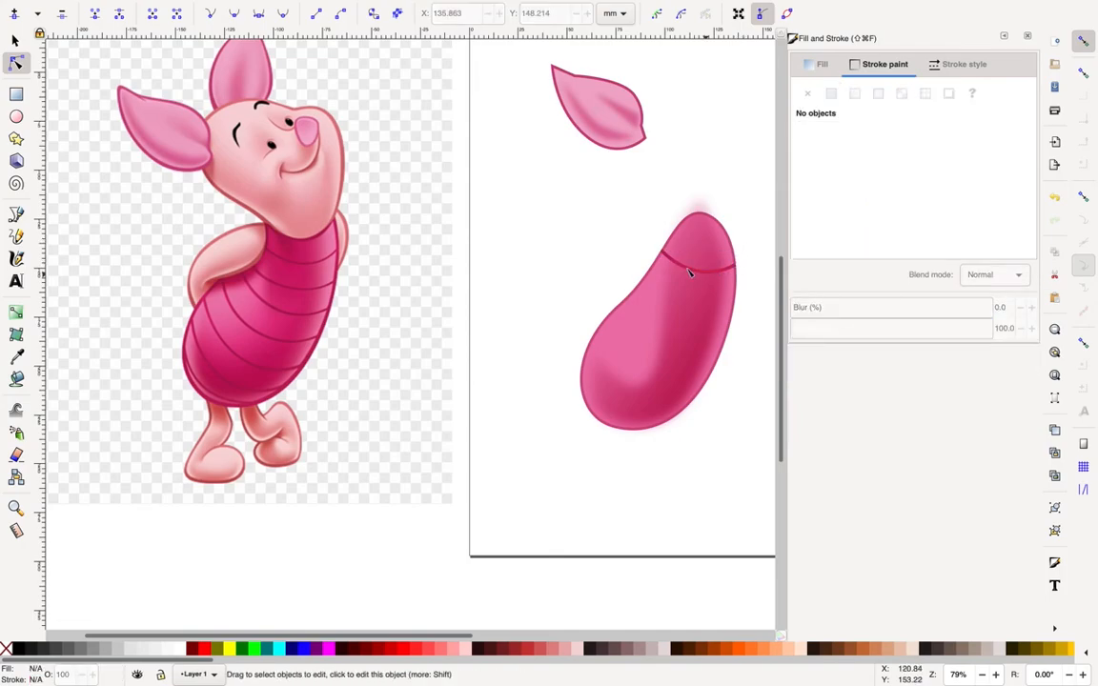